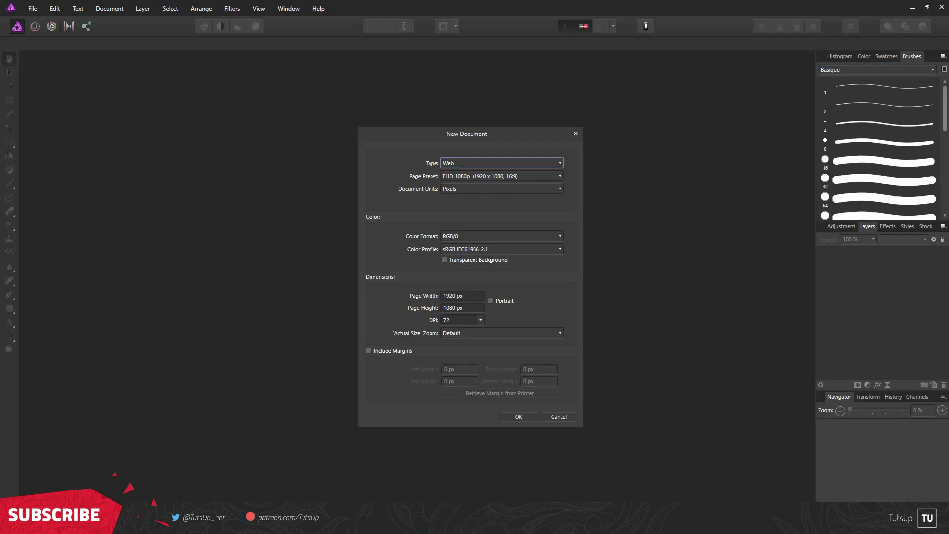
- Set the page height to 1080 px and create the 1080 × 1080 px square document
{"action": "left_click", "coordinate": [468, 307]}
{"action": "type", "text": "1080"}
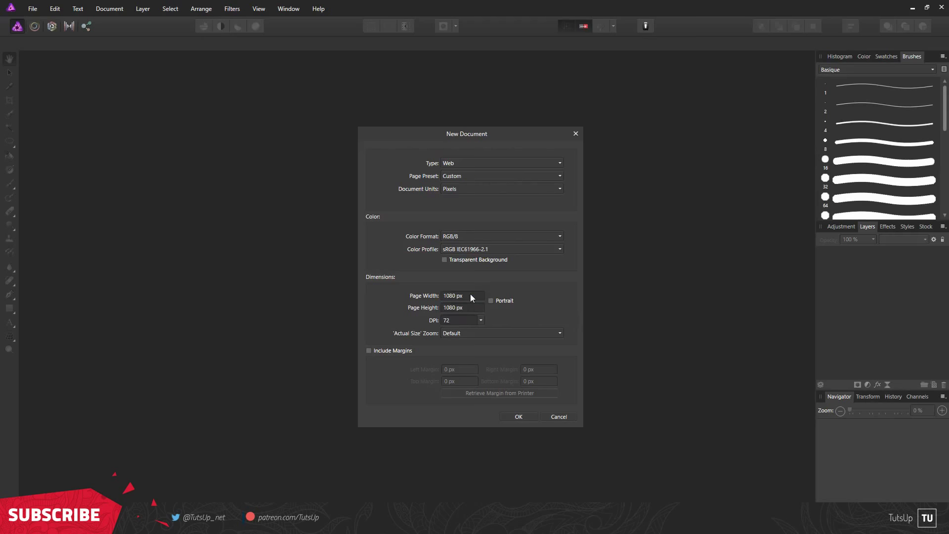
{"action": "key", "text": "Return"}
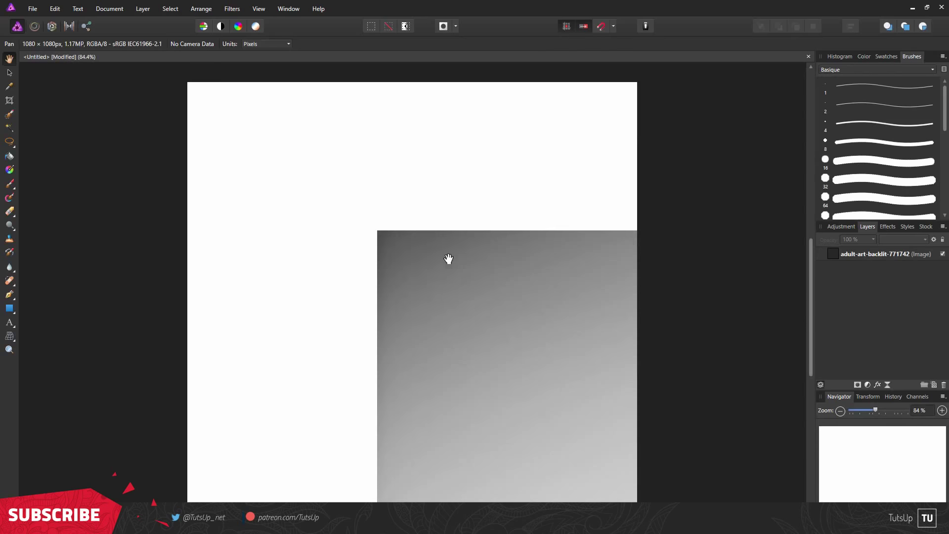
- Select the placed portrait with the Move Tool and shrink it to fit the canvas
{"action": "scroll", "coordinate": [470, 281], "scroll_direction": "down", "scroll_amount": 2}
{"action": "scroll", "coordinate": [482, 276], "scroll_direction": "down", "scroll_amount": 5}
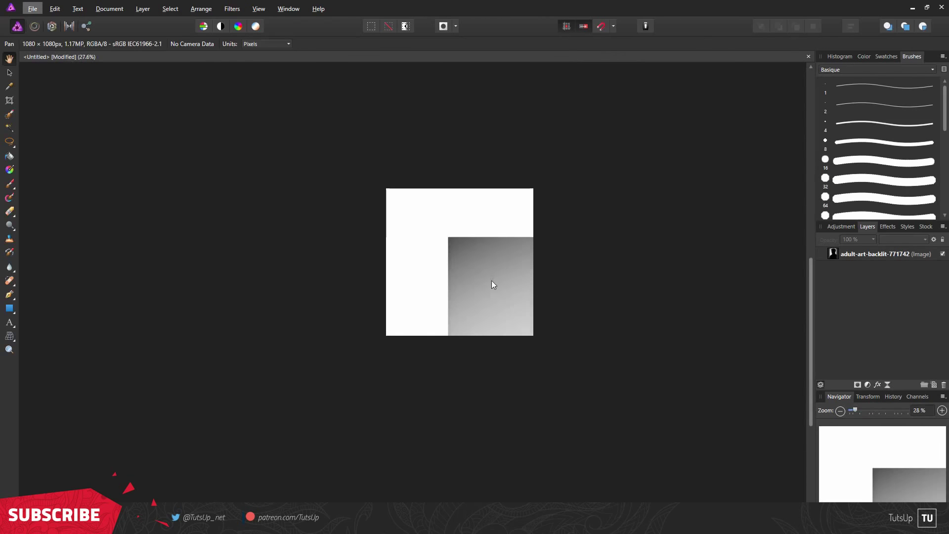
{"action": "left_click", "coordinate": [9, 74]}
{"action": "left_click", "coordinate": [505, 268]}
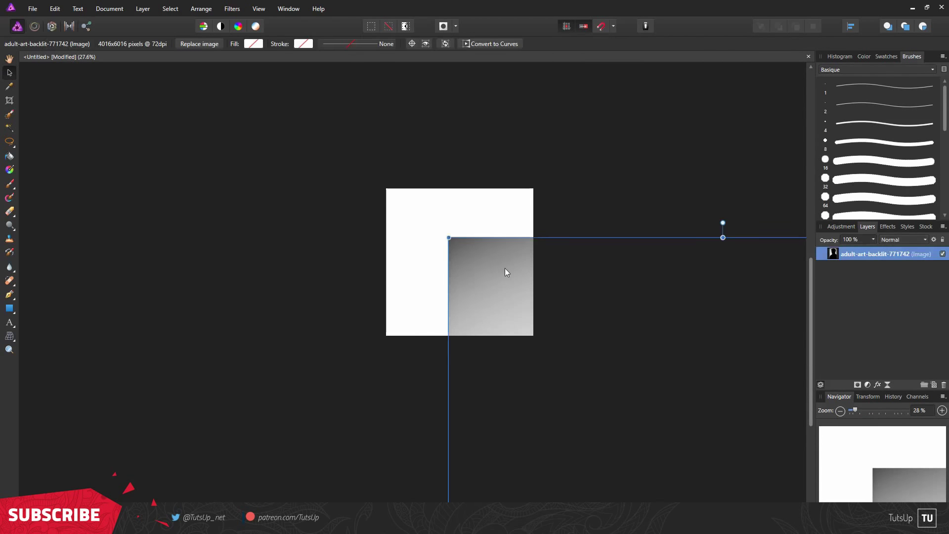
{"action": "scroll", "coordinate": [505, 268], "scroll_direction": "down", "scroll_amount": 4}
{"action": "left_click_drag", "start_coordinate": [520, 290], "coordinate": [475, 265]}
{"action": "scroll", "coordinate": [699, 401], "scroll_direction": "down", "scroll_amount": 3}
{"action": "scroll", "coordinate": [700, 401], "scroll_direction": "down", "scroll_amount": 2}
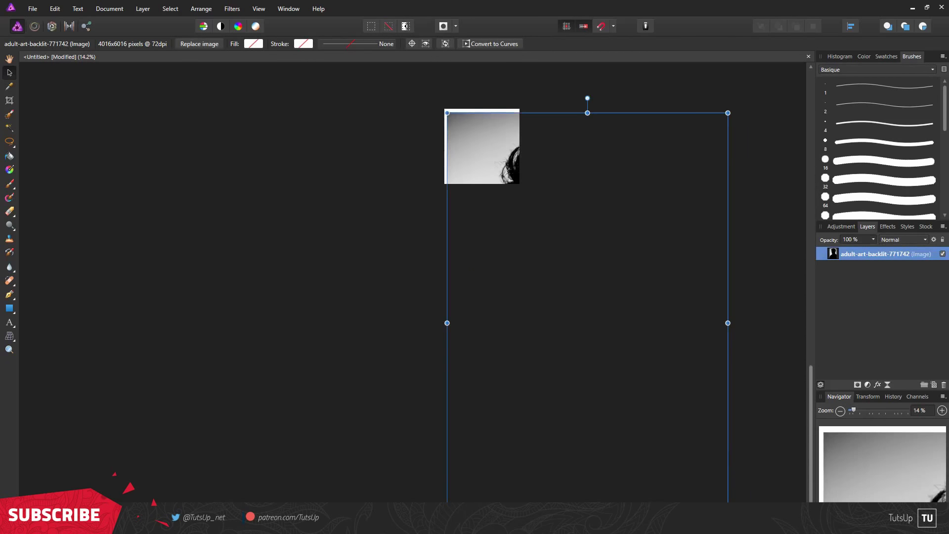
{"action": "left_click_drag", "start_coordinate": [727, 323], "coordinate": [514, 158]}
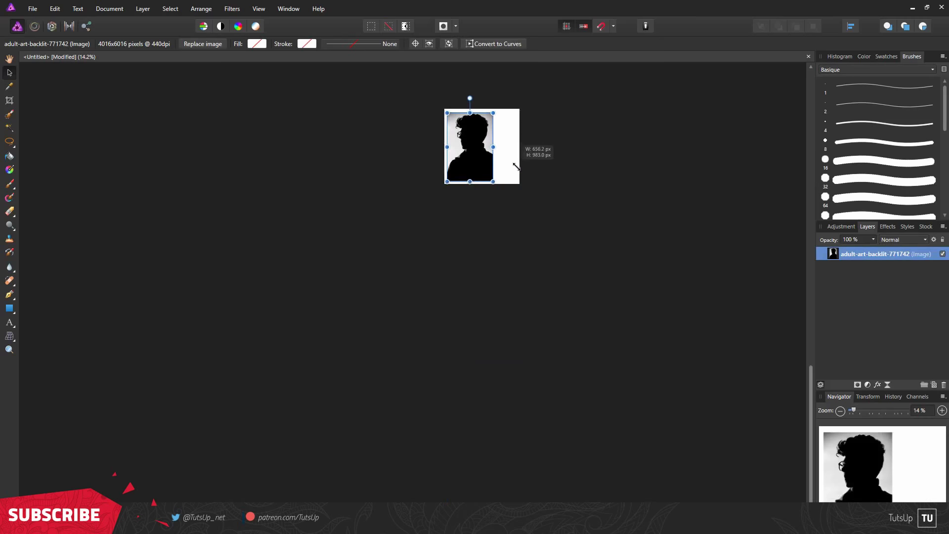
- Centre the portrait in the canvas and fine-tune its size and position
{"action": "scroll", "coordinate": [464, 144], "scroll_direction": "up", "scroll_amount": 3}
{"action": "scroll", "coordinate": [475, 178], "scroll_direction": "up", "scroll_amount": 3}
{"action": "scroll", "coordinate": [491, 226], "scroll_direction": "up", "scroll_amount": 2}
{"action": "left_click_drag", "start_coordinate": [453, 230], "coordinate": [519, 250]}
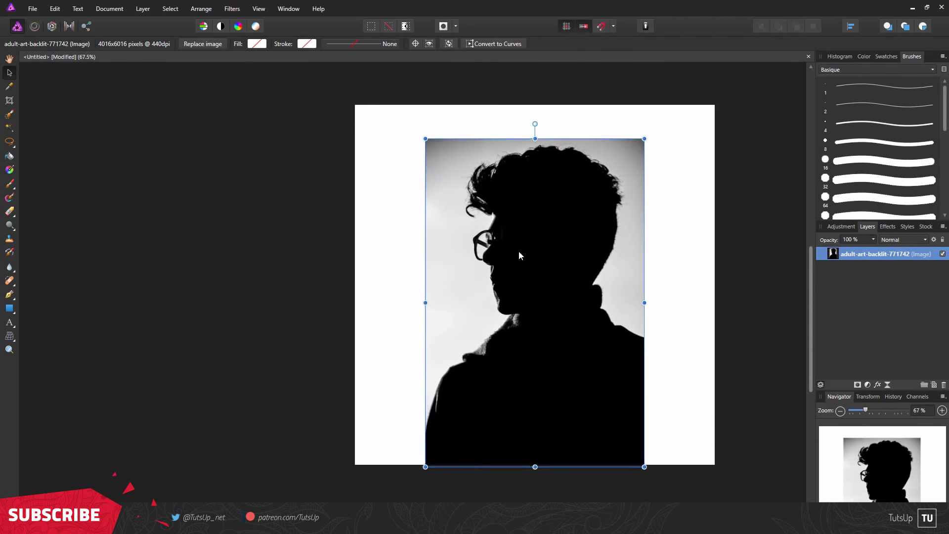
{"action": "left_click_drag", "start_coordinate": [426, 138], "coordinate": [407, 116]}
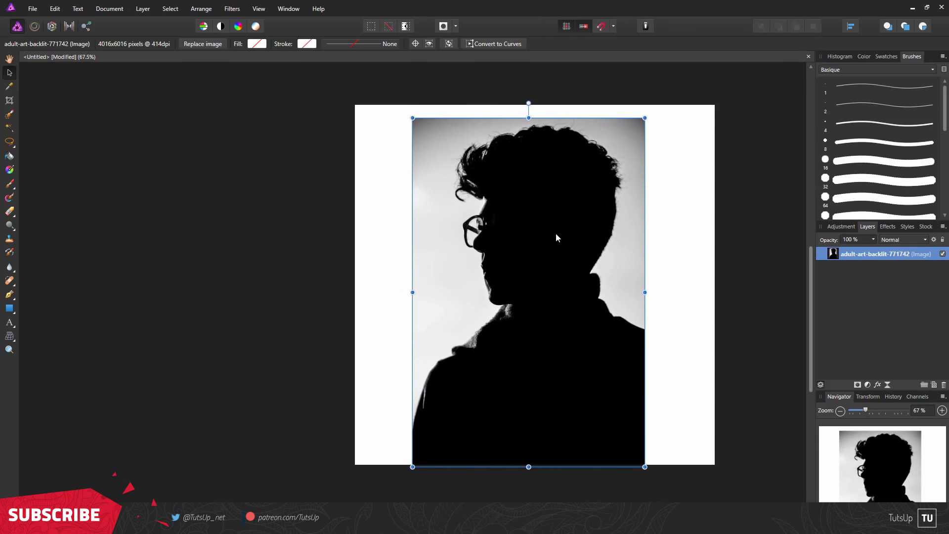
{"action": "left_click_drag", "start_coordinate": [556, 238], "coordinate": [561, 235]}
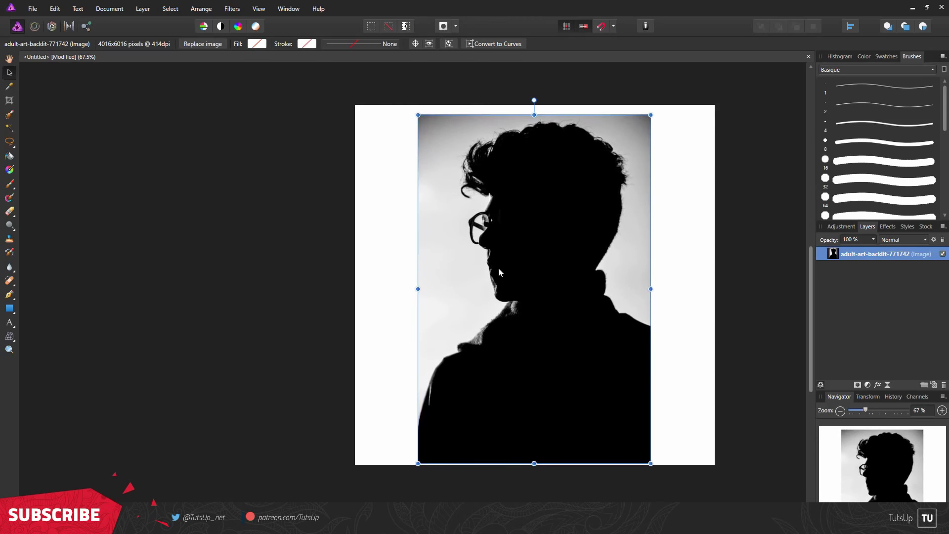
{"action": "key", "text": "Down"}
{"action": "key", "text": "Down"}
{"action": "key", "text": "Down"}
- Deselect the portrait image so nothing on the canvas is selected
{"action": "left_click", "coordinate": [400, 296]}
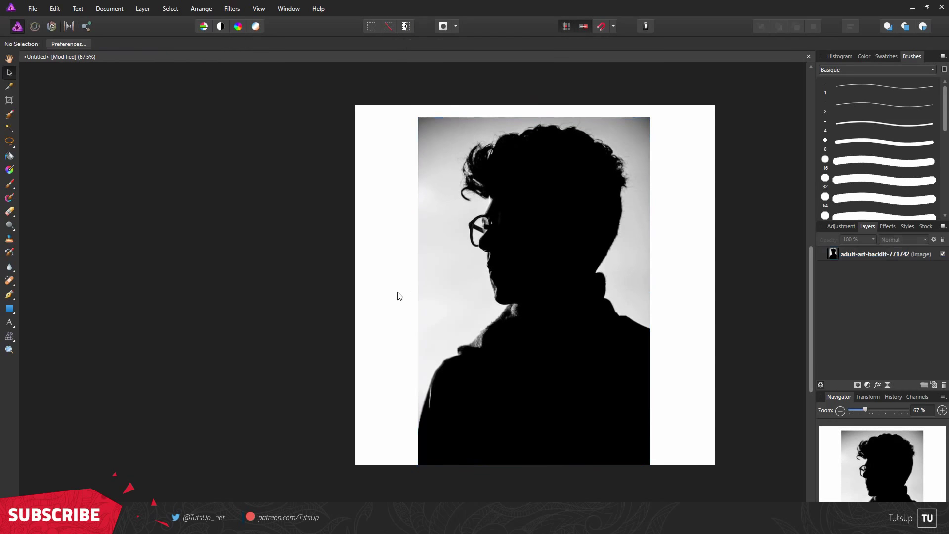
{"action": "scroll", "coordinate": [514, 280], "scroll_direction": "up", "scroll_amount": 1}
{"action": "scroll", "coordinate": [494, 273], "scroll_direction": "up", "scroll_amount": 1}
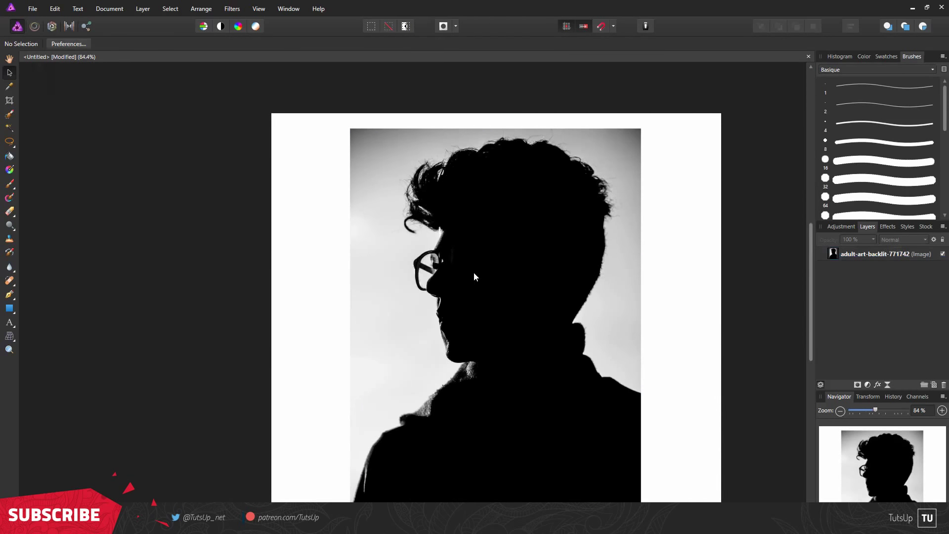
{"action": "key", "text": "XF86AudioLowerVolume"}
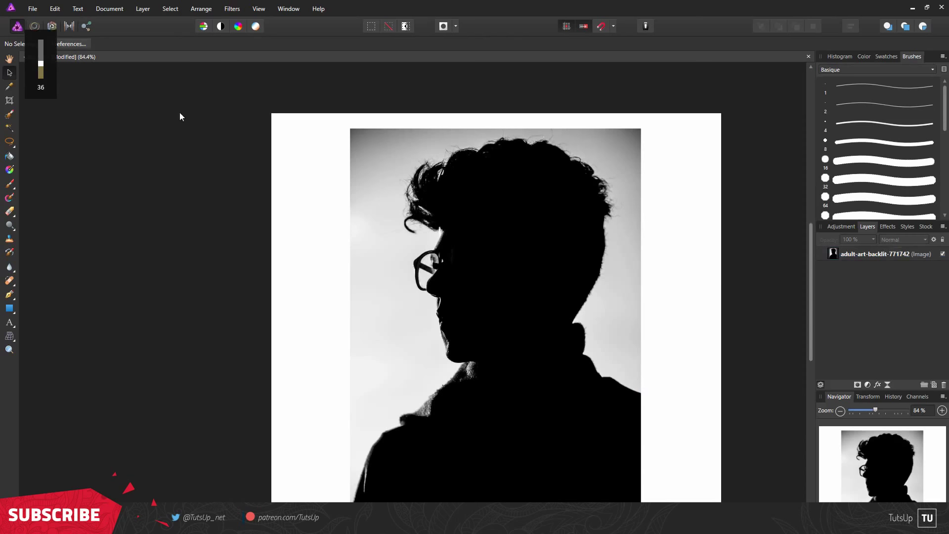
{"action": "left_click", "coordinate": [524, 217]}
{"action": "left_click", "coordinate": [158, 181]}
- Paint a Selection Brush selection over the silhouette's shoulders, neck and head
{"action": "left_click", "coordinate": [11, 115]}
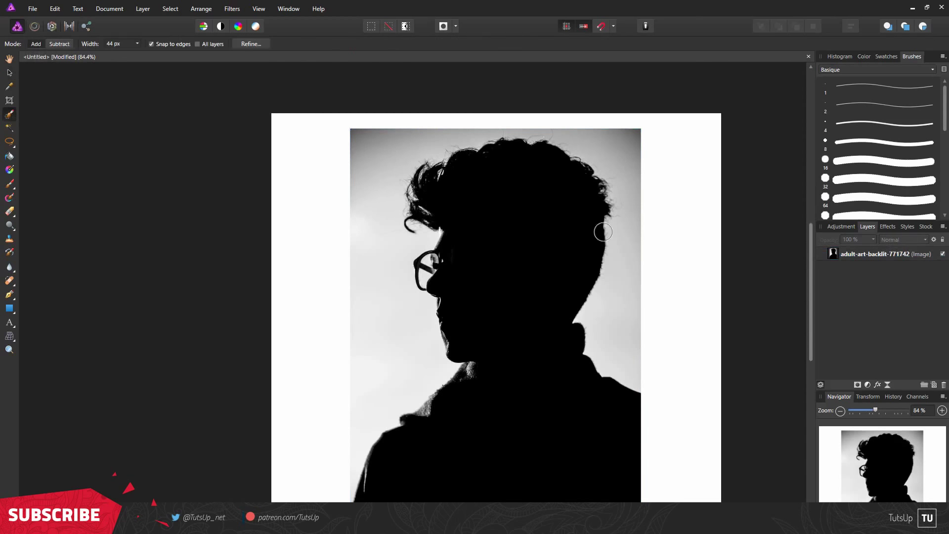
{"action": "scroll", "coordinate": [482, 200], "scroll_direction": "down", "scroll_amount": 1}
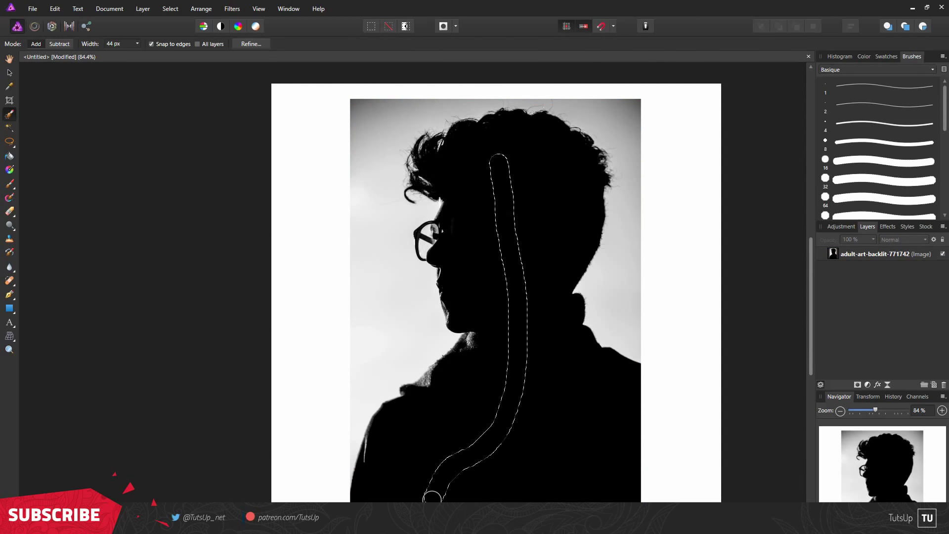
{"action": "mouse_move", "coordinate": [583, 411]}
{"action": "left_mouse_down"}
{"action": "mouse_move", "coordinate": [488, 470]}
{"action": "mouse_move", "coordinate": [511, 414]}
{"action": "mouse_move", "coordinate": [493, 409]}
{"action": "mouse_move", "coordinate": [424, 468]}
{"action": "left_mouse_up"}
{"action": "scroll", "coordinate": [411, 440], "scroll_direction": "down", "scroll_amount": 1}
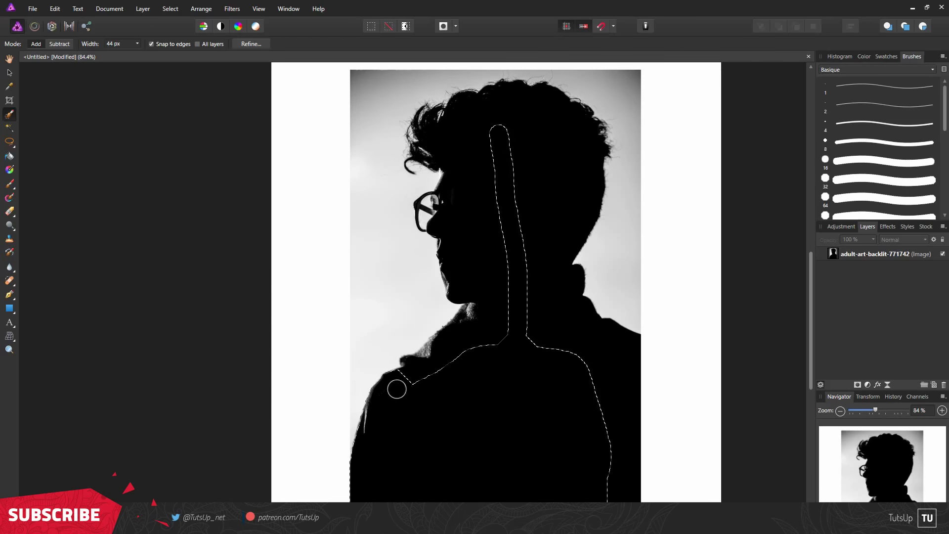
{"action": "left_click_drag", "start_coordinate": [412, 372], "coordinate": [421, 362]}
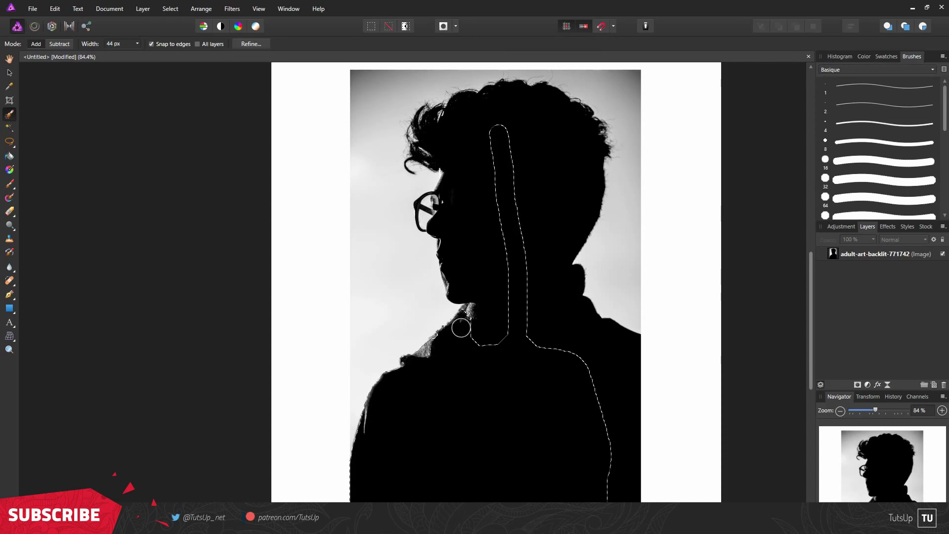
{"action": "mouse_move", "coordinate": [461, 327]}
{"action": "left_mouse_down"}
{"action": "mouse_move", "coordinate": [479, 304]}
{"action": "mouse_move", "coordinate": [454, 267]}
{"action": "left_mouse_up"}
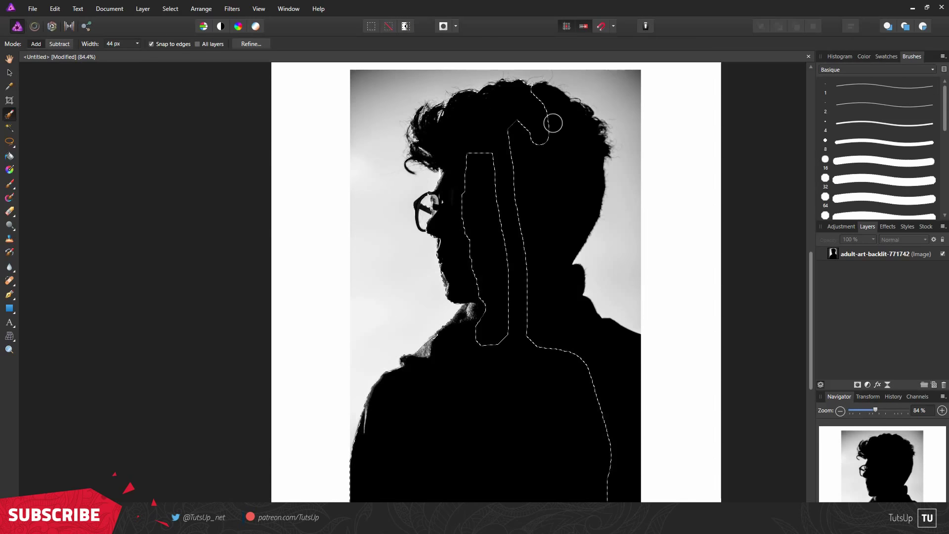
{"action": "mouse_move", "coordinate": [588, 150]}
{"action": "left_mouse_down"}
{"action": "mouse_move", "coordinate": [567, 186]}
{"action": "mouse_move", "coordinate": [501, 139]}
{"action": "left_mouse_up"}
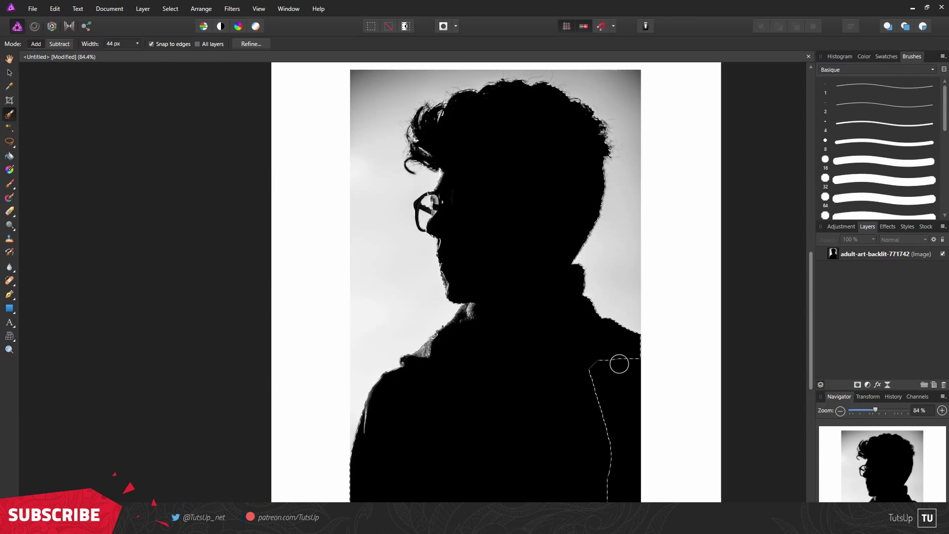
{"action": "scroll", "coordinate": [487, 324], "scroll_direction": "up", "scroll_amount": 1}
- Add the glasses frame to the selection and fit it to the upper lens edge
{"action": "scroll", "coordinate": [485, 324], "scroll_direction": "up", "scroll_amount": 1}
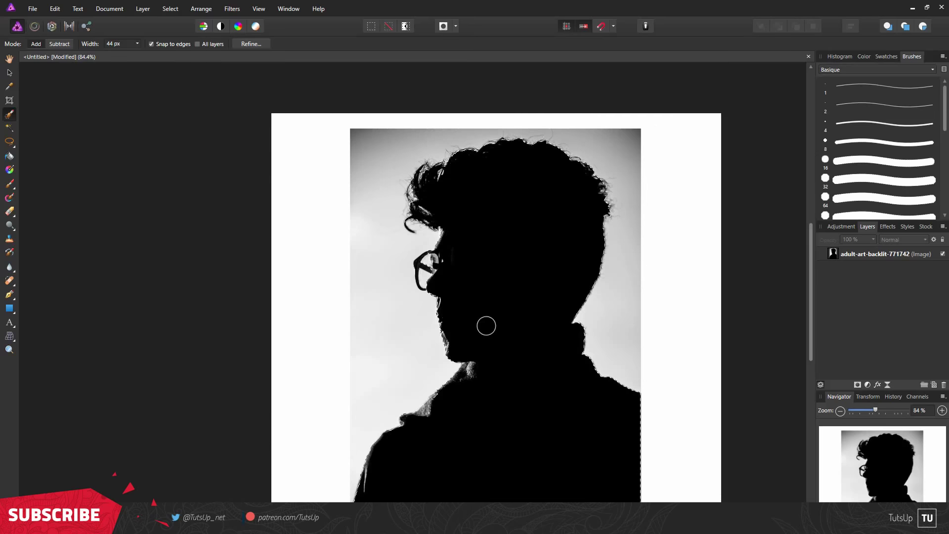
{"action": "scroll", "coordinate": [430, 292], "scroll_direction": "up", "scroll_amount": 5, "text": "ctrl"}
{"action": "scroll", "coordinate": [430, 292], "scroll_direction": "up", "scroll_amount": 3, "text": "ctrl"}
{"action": "scroll", "coordinate": [488, 297], "scroll_direction": "down", "scroll_amount": 2}
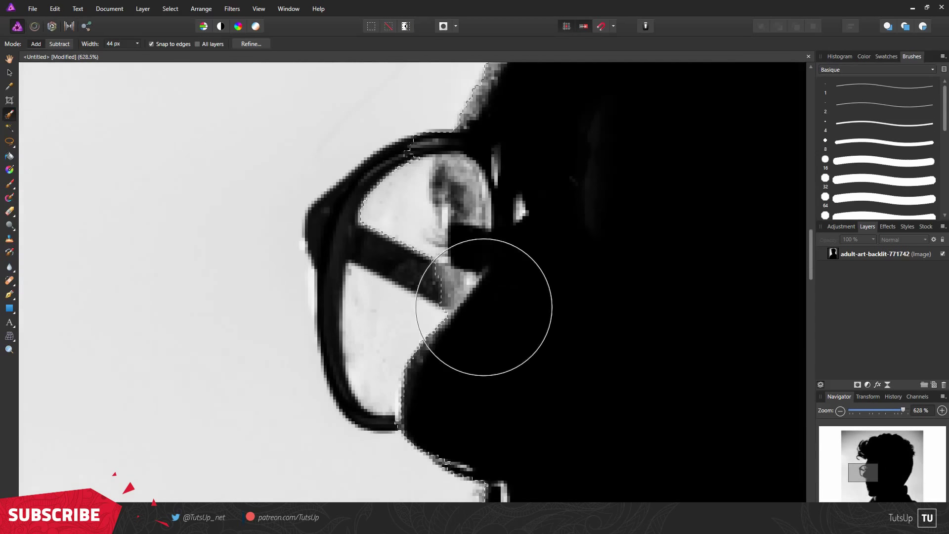
{"action": "scroll", "coordinate": [493, 296], "scroll_direction": "down", "scroll_amount": 1}
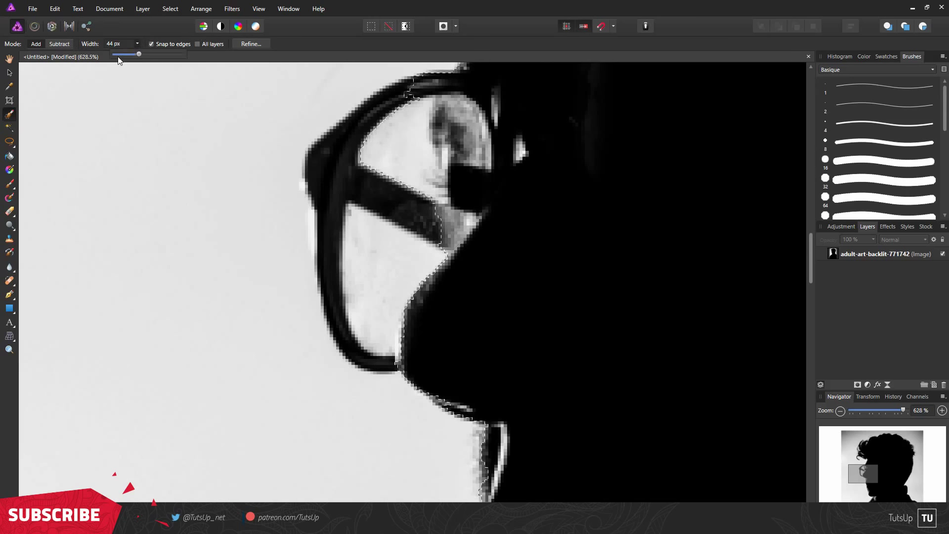
{"action": "left_click_drag", "start_coordinate": [388, 64], "coordinate": [386, 201]}
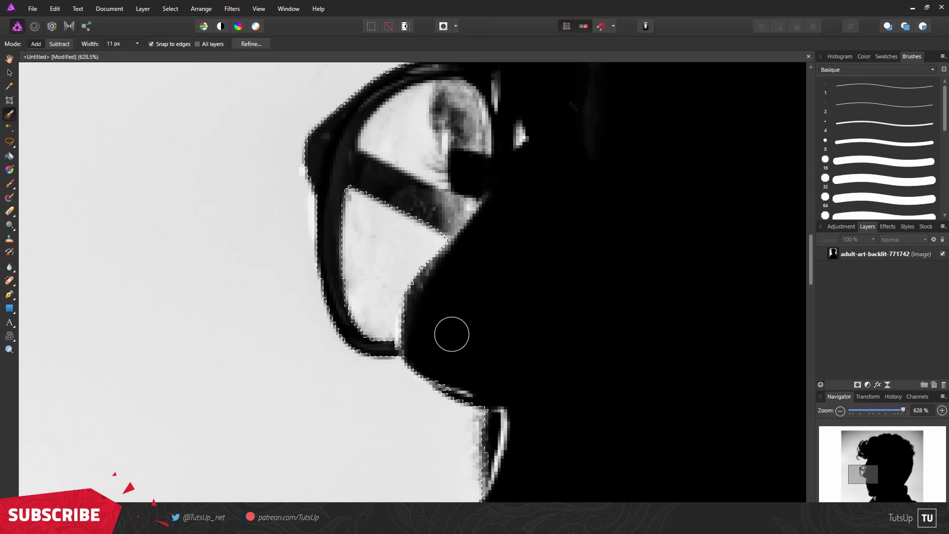
{"action": "scroll", "coordinate": [429, 204], "scroll_direction": "up", "scroll_amount": 2}
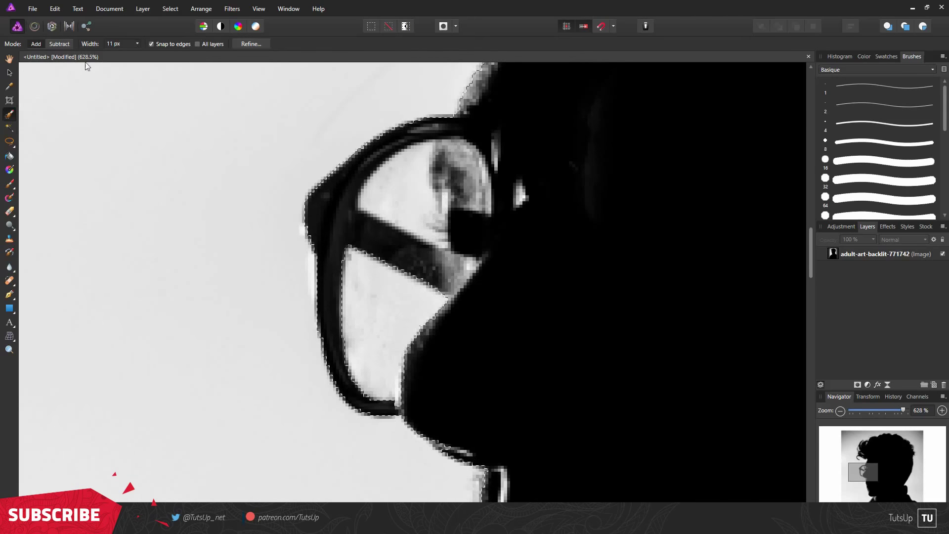
{"action": "left_click_drag", "start_coordinate": [445, 170], "coordinate": [396, 184]}
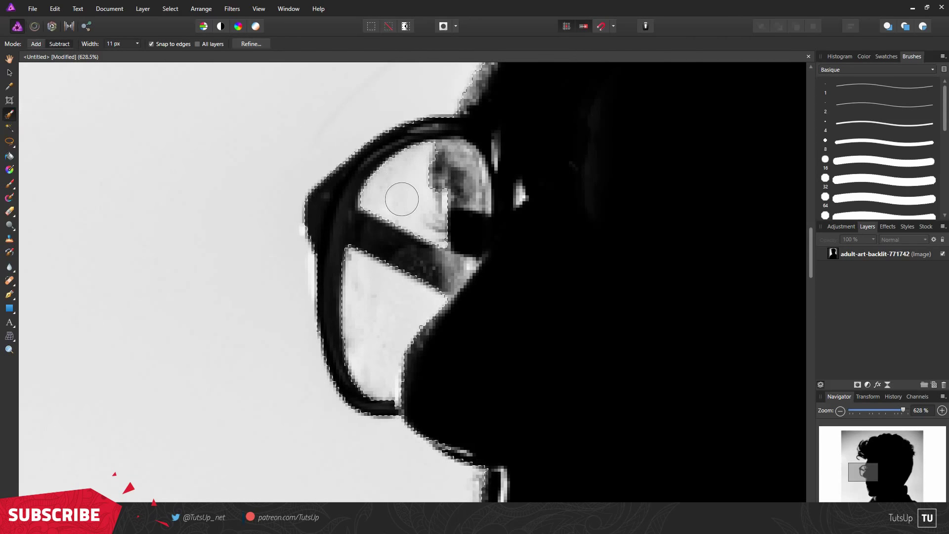
- Zoom out to the whole portrait and switch to Subtract to trim the left shoulder overspill
{"action": "key", "text": "ctrl+0"}
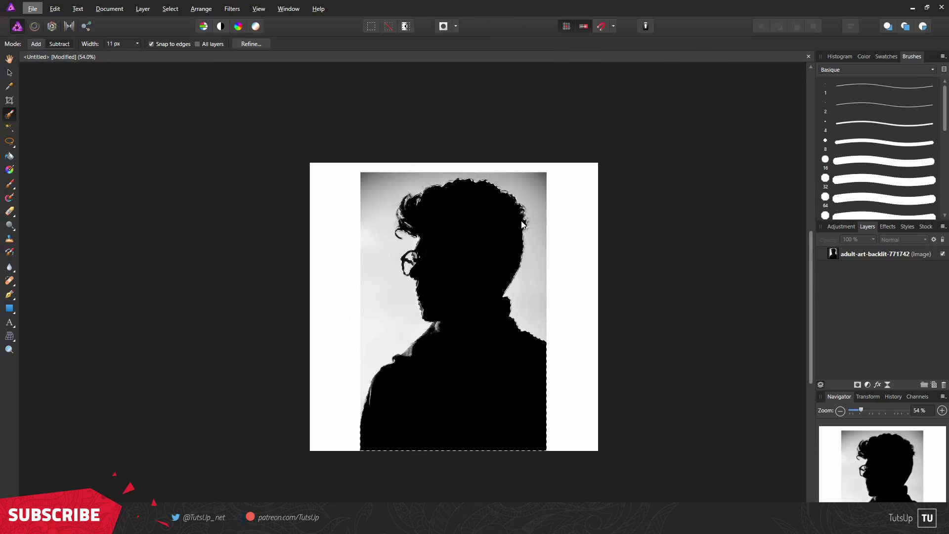
{"action": "scroll", "coordinate": [421, 229], "scroll_direction": "down", "scroll_amount": 3}
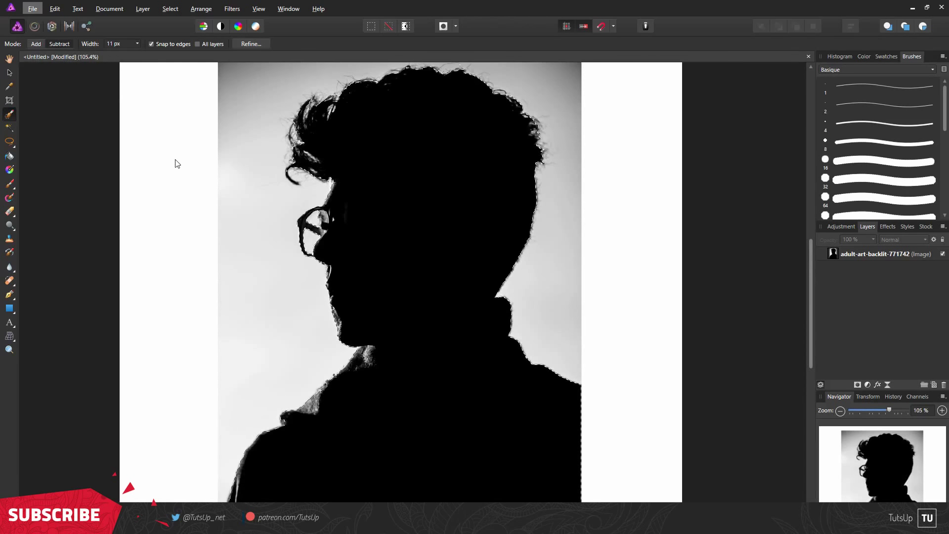
{"action": "scroll", "coordinate": [267, 424], "scroll_direction": "up", "scroll_amount": 5}
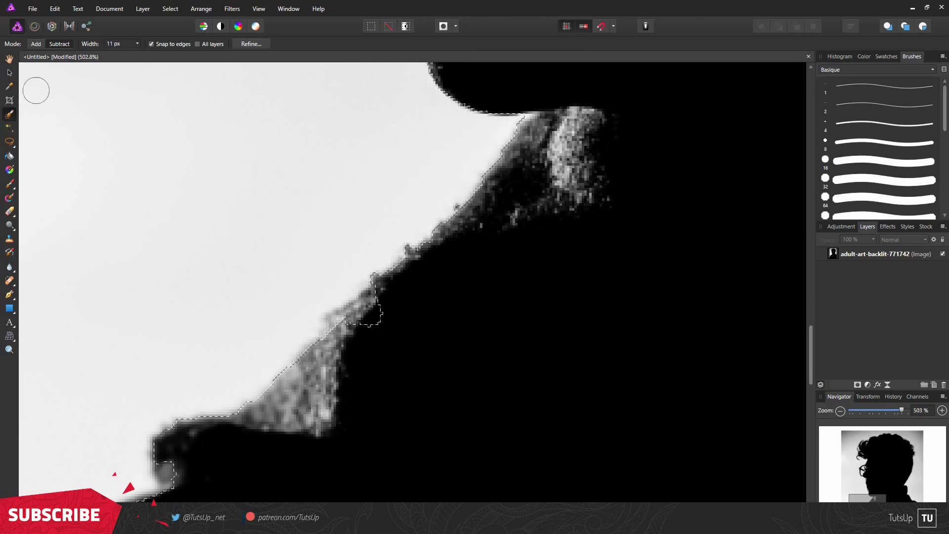
{"action": "key", "text": "alt"}
{"action": "scroll", "coordinate": [309, 309], "scroll_direction": "down", "scroll_amount": 3}
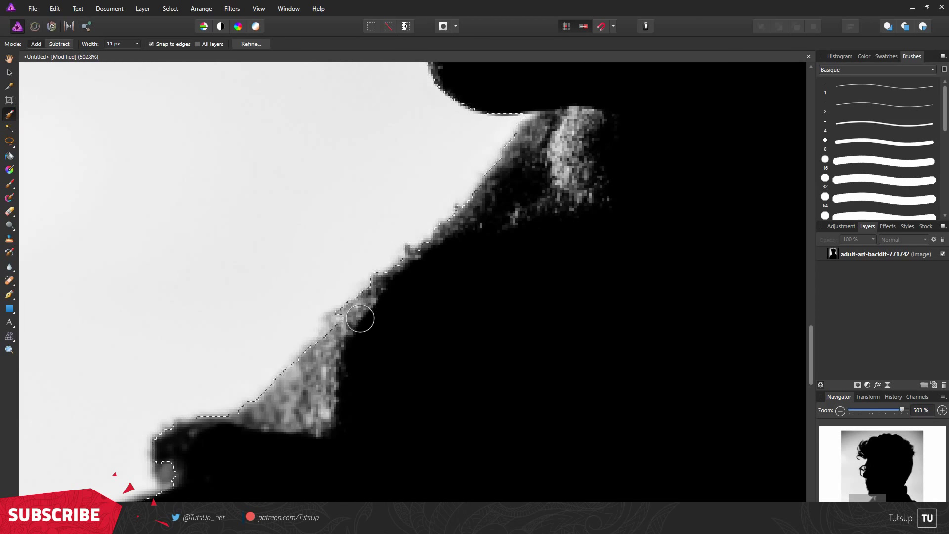
{"action": "scroll", "coordinate": [383, 329], "scroll_direction": "down", "scroll_amount": 2}
{"action": "scroll", "coordinate": [366, 332], "scroll_direction": "down", "scroll_amount": 1}
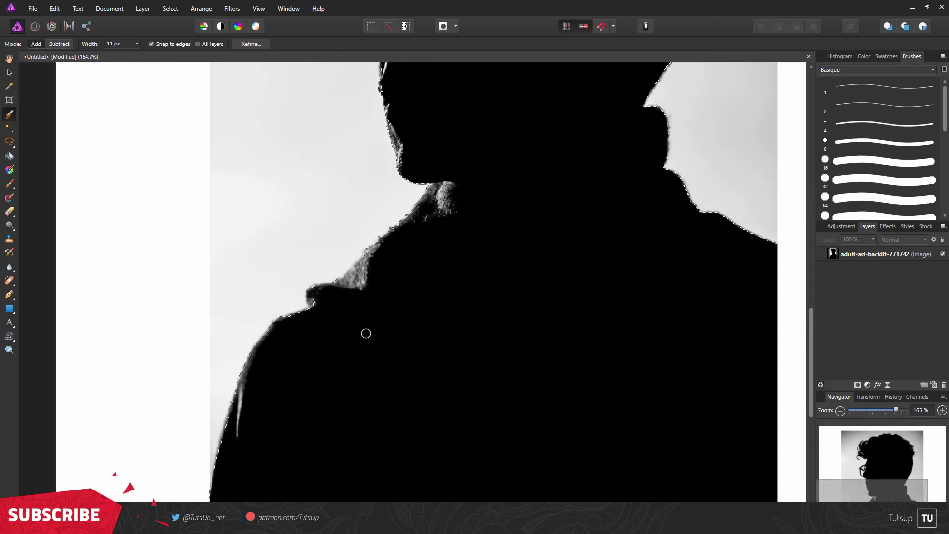
{"action": "scroll", "coordinate": [366, 331], "scroll_direction": "down", "scroll_amount": 3}
{"action": "scroll", "coordinate": [366, 324], "scroll_direction": "up", "scroll_amount": 2}
{"action": "scroll", "coordinate": [396, 277], "scroll_direction": "up", "scroll_amount": 2}
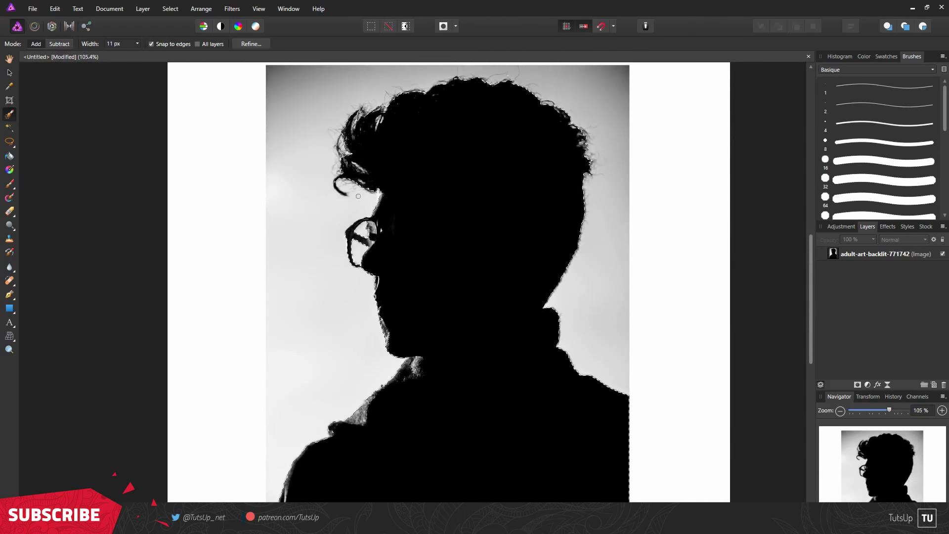
- Open Refine Selection and paint the matte brush over the curly hair strands
{"action": "left_click", "coordinate": [251, 43]}
{"action": "left_click_drag", "start_coordinate": [658, 316], "coordinate": [681, 204]}
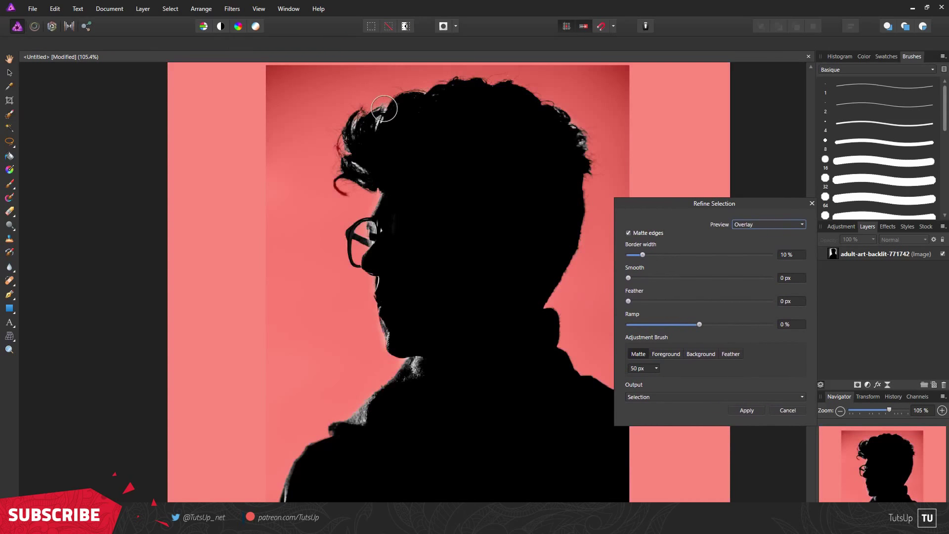
{"action": "scroll", "coordinate": [384, 108], "scroll_direction": "up", "scroll_amount": 5}
{"action": "mouse_move", "coordinate": [392, 176]}
{"action": "left_mouse_down"}
{"action": "mouse_move", "coordinate": [289, 286]}
{"action": "mouse_move", "coordinate": [339, 386]}
{"action": "mouse_move", "coordinate": [307, 363]}
{"action": "left_mouse_up"}
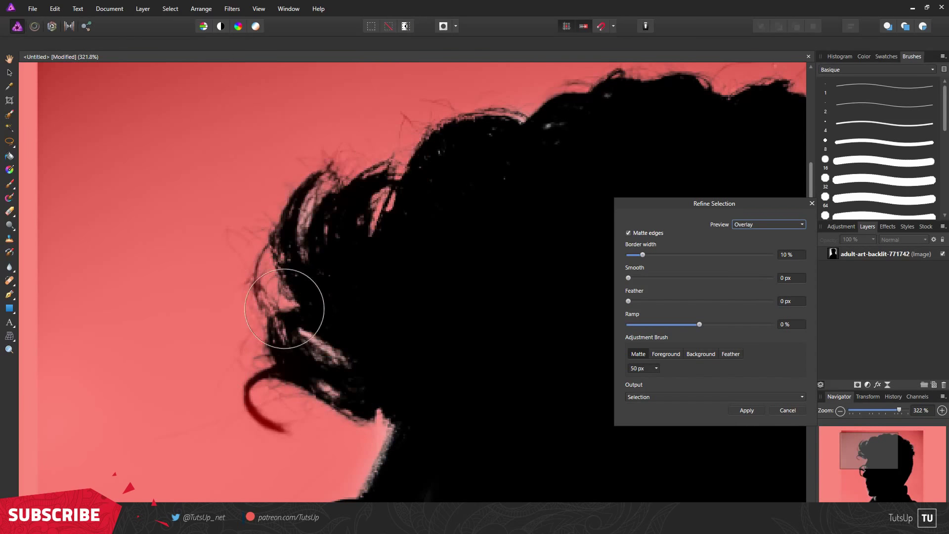
{"action": "left_click_drag", "start_coordinate": [290, 240], "coordinate": [328, 138]}
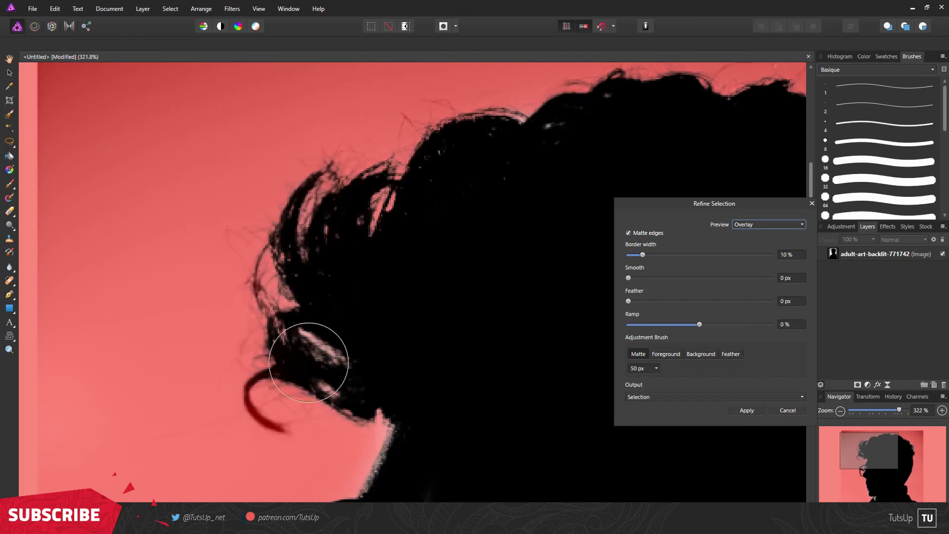
{"action": "scroll", "coordinate": [309, 363], "scroll_direction": "down", "scroll_amount": 2}
{"action": "scroll", "coordinate": [354, 345], "scroll_direction": "up", "scroll_amount": 1}
{"action": "scroll", "coordinate": [413, 349], "scroll_direction": "up", "scroll_amount": 2}
{"action": "mouse_move", "coordinate": [445, 328]}
{"action": "left_mouse_down"}
{"action": "mouse_move", "coordinate": [362, 322]}
{"action": "mouse_move", "coordinate": [237, 212]}
{"action": "left_mouse_up"}
- Refine the edge where the neck meets the background
{"action": "scroll", "coordinate": [389, 409], "scroll_direction": "down", "scroll_amount": 5}
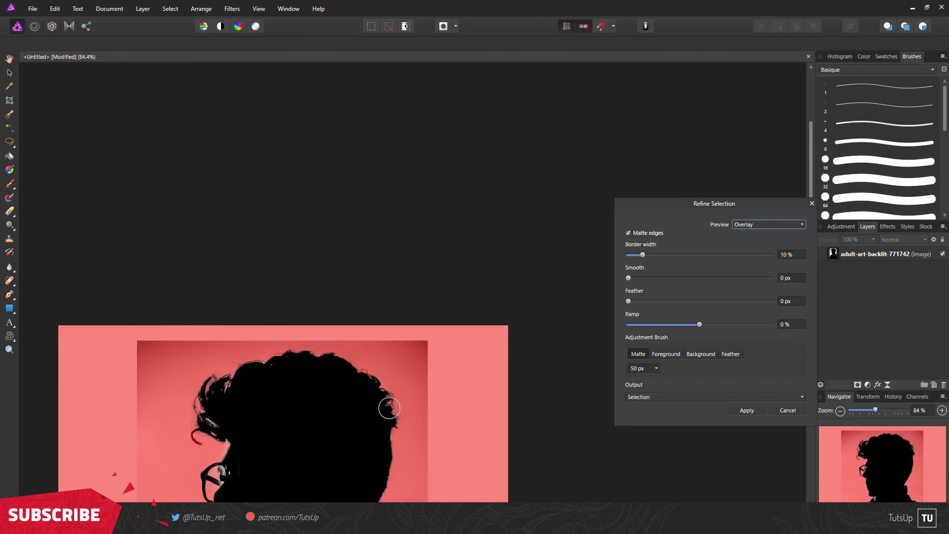
{"action": "scroll", "coordinate": [389, 408], "scroll_direction": "down", "scroll_amount": 3}
{"action": "scroll", "coordinate": [365, 383], "scroll_direction": "down", "scroll_amount": 1}
{"action": "scroll", "coordinate": [290, 348], "scroll_direction": "down", "scroll_amount": 2}
{"action": "scroll", "coordinate": [237, 339], "scroll_direction": "left", "scroll_amount": 2}
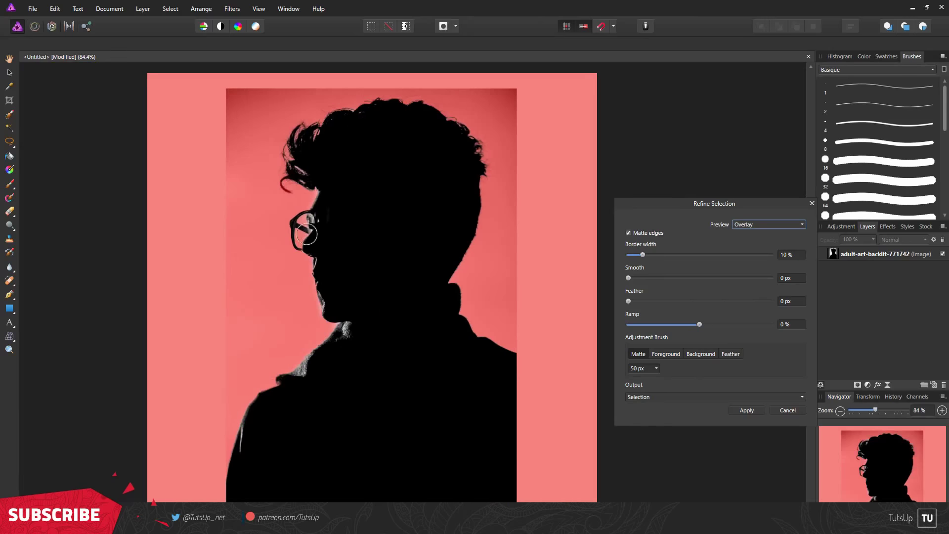
{"action": "scroll", "coordinate": [306, 235], "scroll_direction": "up", "scroll_amount": 3}
{"action": "scroll", "coordinate": [211, 287], "scroll_direction": "down", "scroll_amount": 4}
{"action": "scroll", "coordinate": [214, 330], "scroll_direction": "up", "scroll_amount": 1}
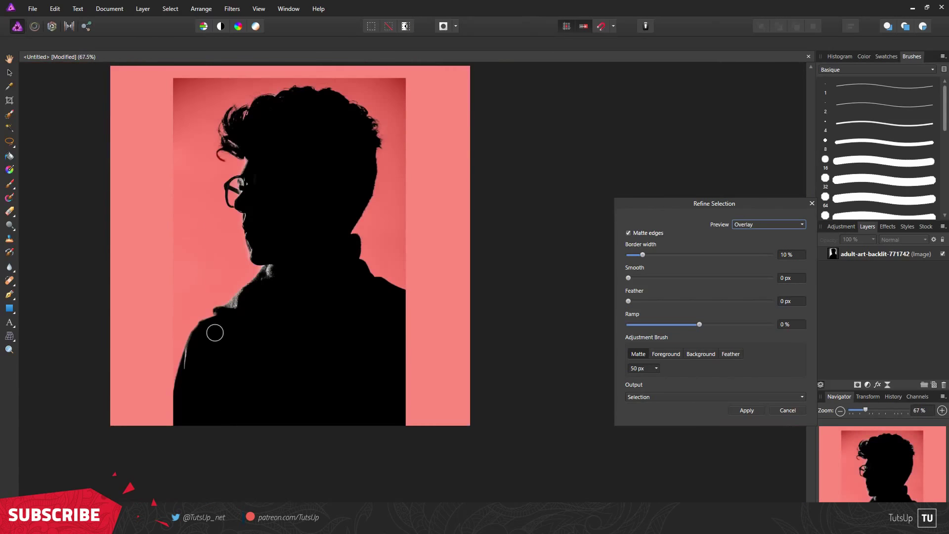
{"action": "scroll", "coordinate": [214, 330], "scroll_direction": "left", "scroll_amount": 2}
{"action": "scroll", "coordinate": [372, 324], "scroll_direction": "up", "scroll_amount": 4}
{"action": "scroll", "coordinate": [425, 282], "scroll_direction": "up", "scroll_amount": 2}
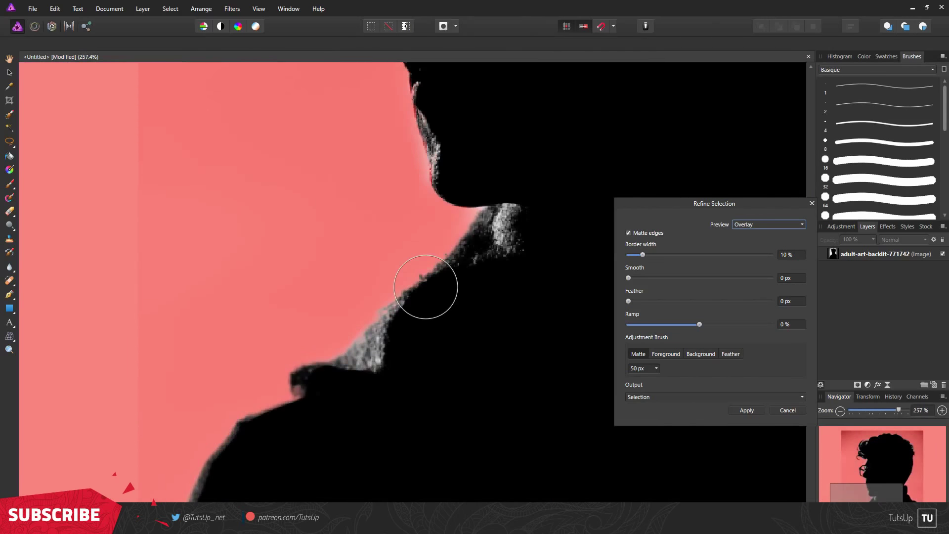
{"action": "scroll", "coordinate": [402, 193], "scroll_direction": "up", "scroll_amount": 2}
{"action": "left_click", "coordinate": [413, 194]}
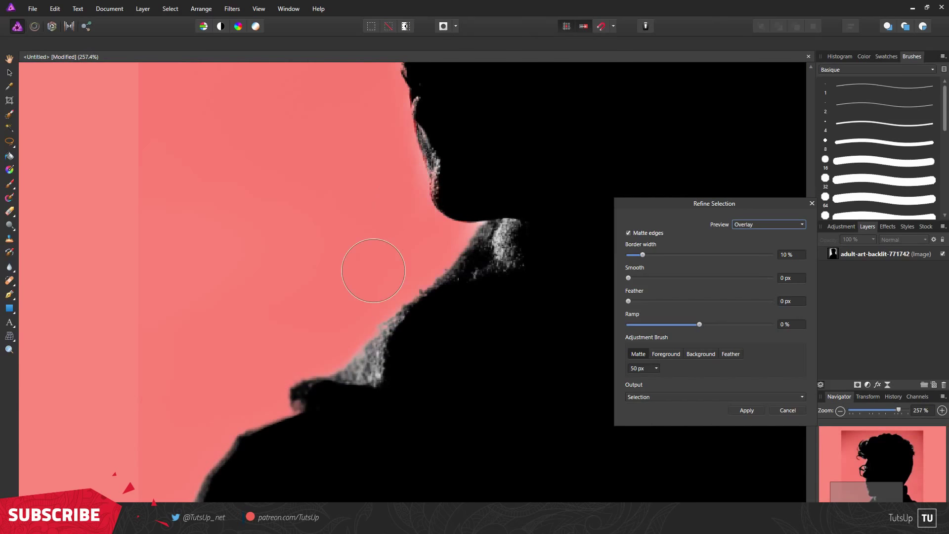
{"action": "scroll", "coordinate": [364, 271], "scroll_direction": "down", "scroll_amount": 1}
{"action": "scroll", "coordinate": [364, 290], "scroll_direction": "down", "scroll_amount": 2}
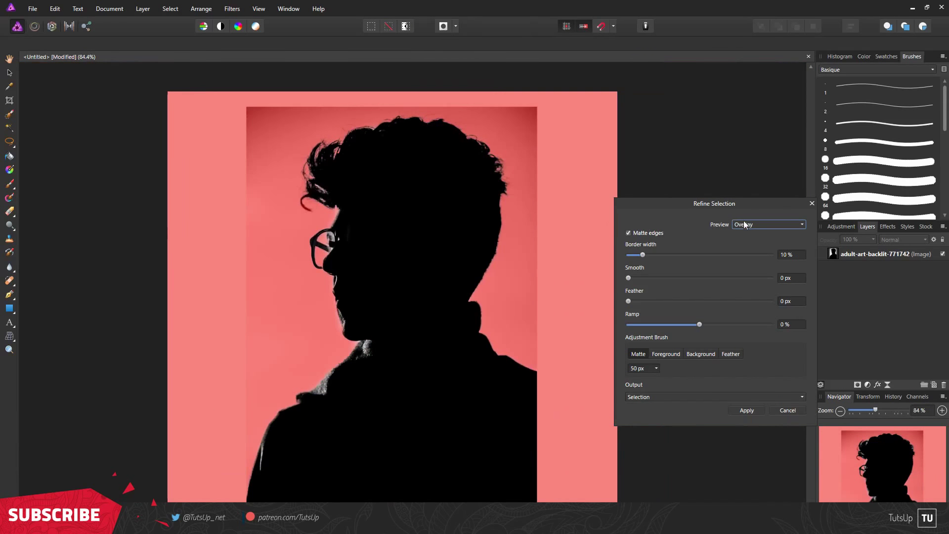
- Preview the refinement on a white matte, apply it, and hide the portrait photo layer
{"action": "left_click", "coordinate": [745, 224]}
{"action": "left_click", "coordinate": [758, 257]}
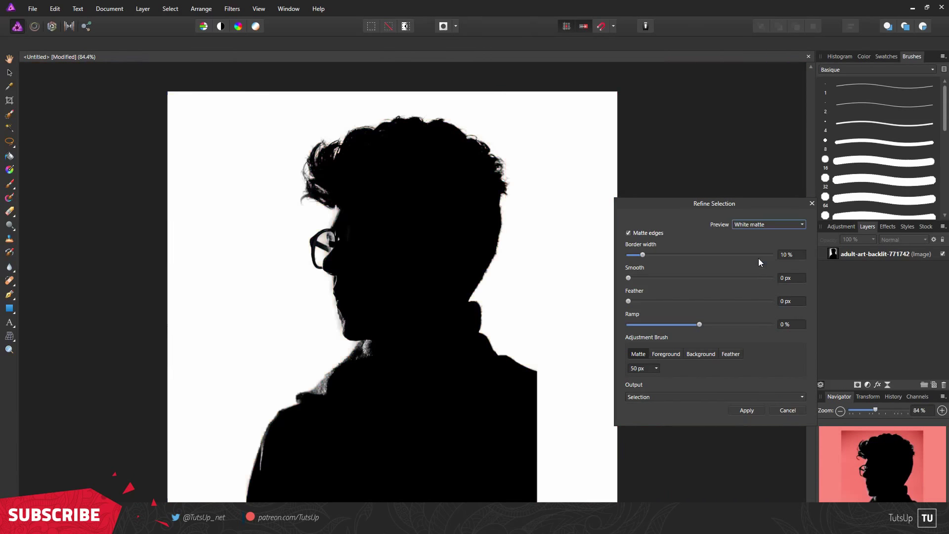
{"action": "scroll", "coordinate": [565, 248], "scroll_direction": "down", "scroll_amount": 1}
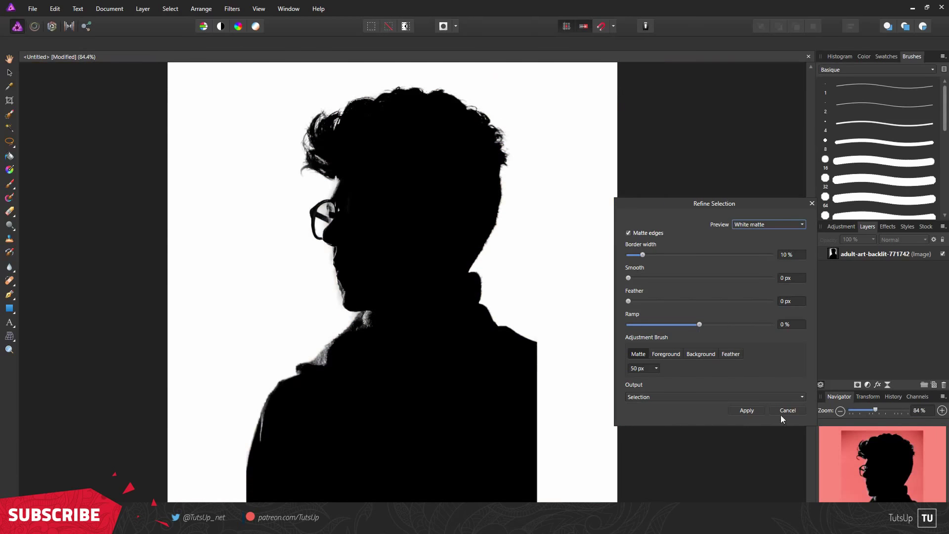
{"action": "left_click", "coordinate": [746, 411]}
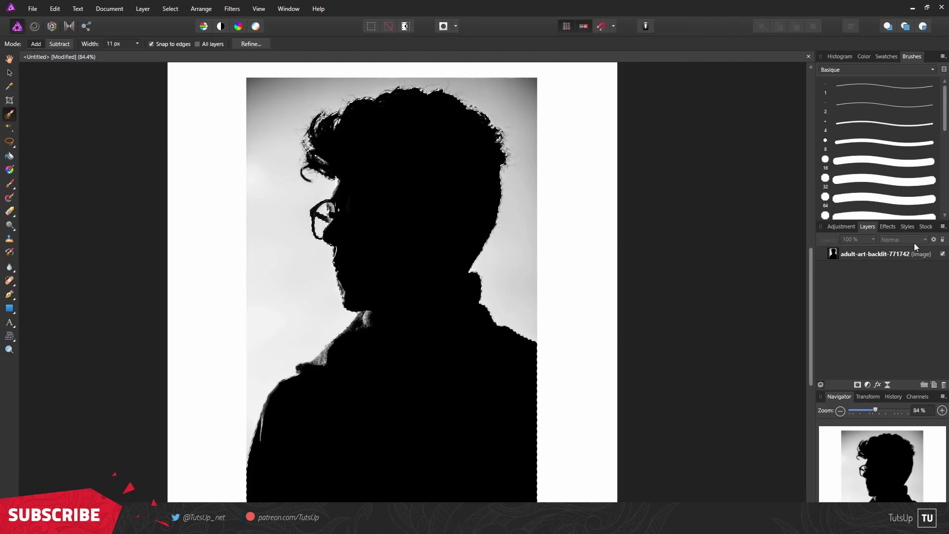
{"action": "left_click", "coordinate": [943, 254]}
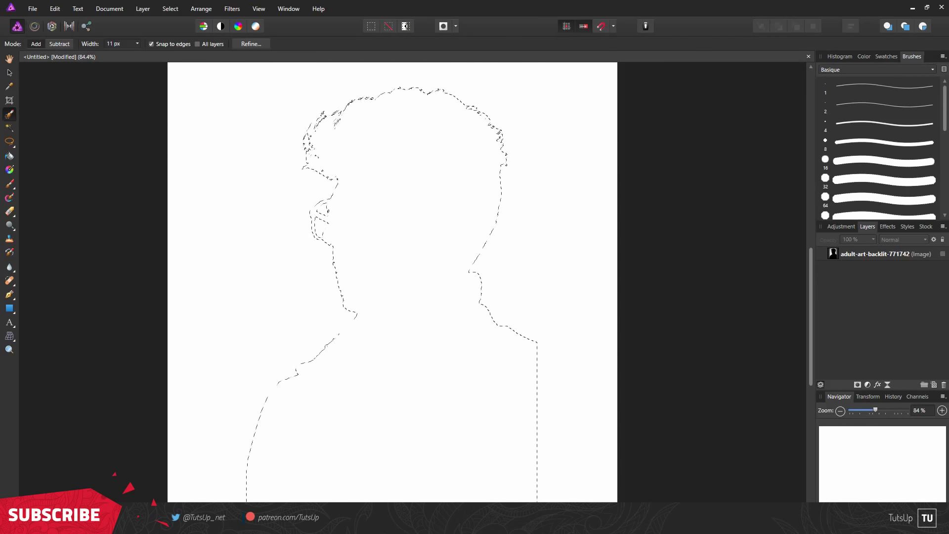
- Place the foggy forest photo and rotate it -90° onto its side
{"action": "left_click", "coordinate": [360, 239]}
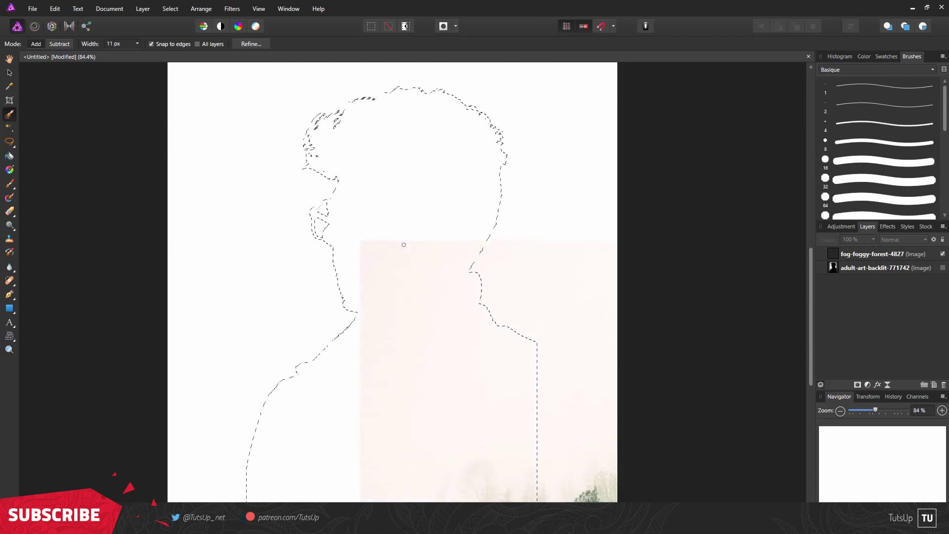
{"action": "key", "text": "v"}
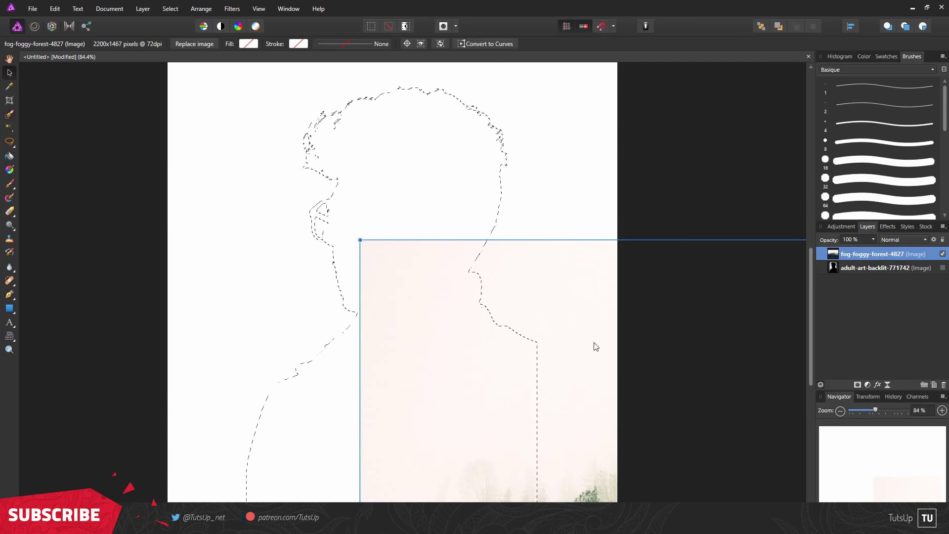
{"action": "left_click_drag", "start_coordinate": [585, 348], "coordinate": [436, 243]}
{"action": "scroll", "coordinate": [437, 242], "scroll_direction": "down", "scroll_amount": 3}
{"action": "scroll", "coordinate": [520, 212], "scroll_direction": "down", "scroll_amount": 3}
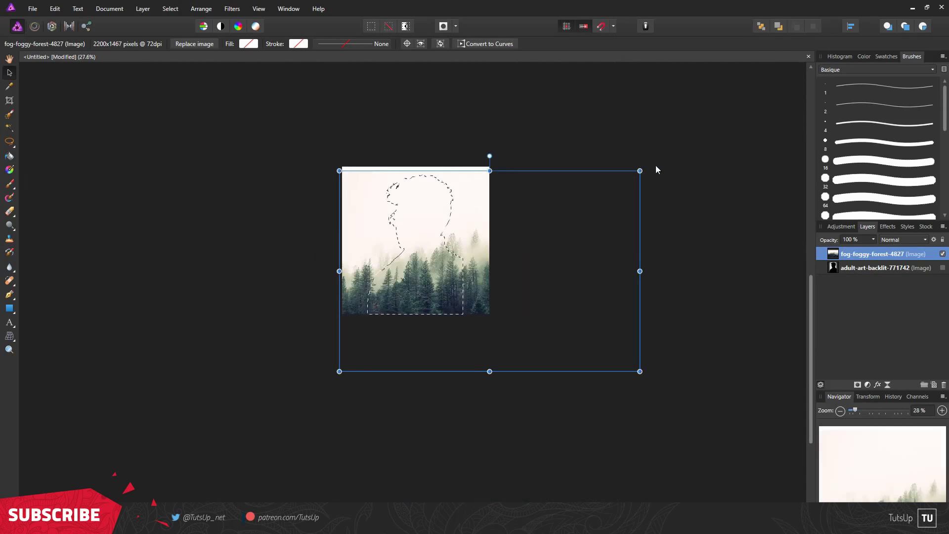
{"action": "left_click_drag", "start_coordinate": [644, 168], "coordinate": [556, 375]}
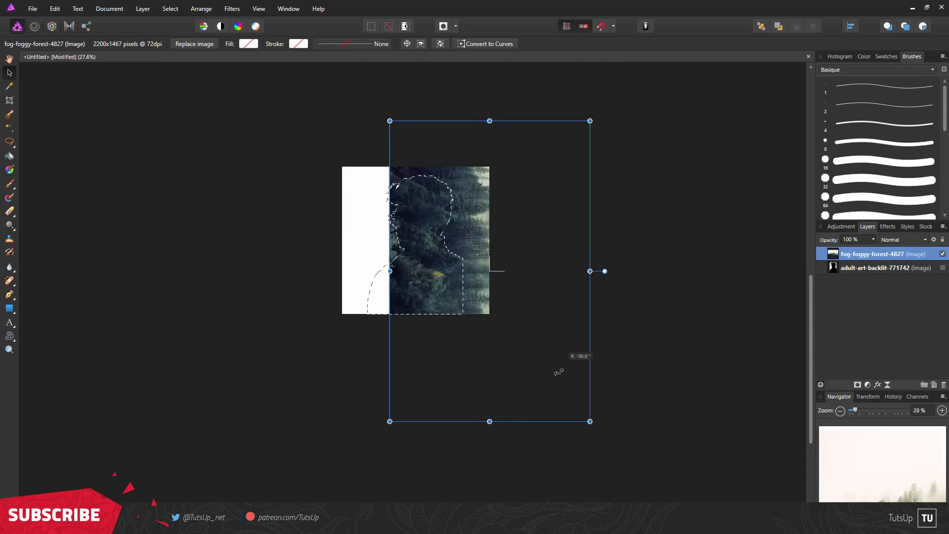
- Scale and position the forest photo so it covers the silhouette
{"action": "left_click_drag", "start_coordinate": [590, 120], "coordinate": [539, 173]}
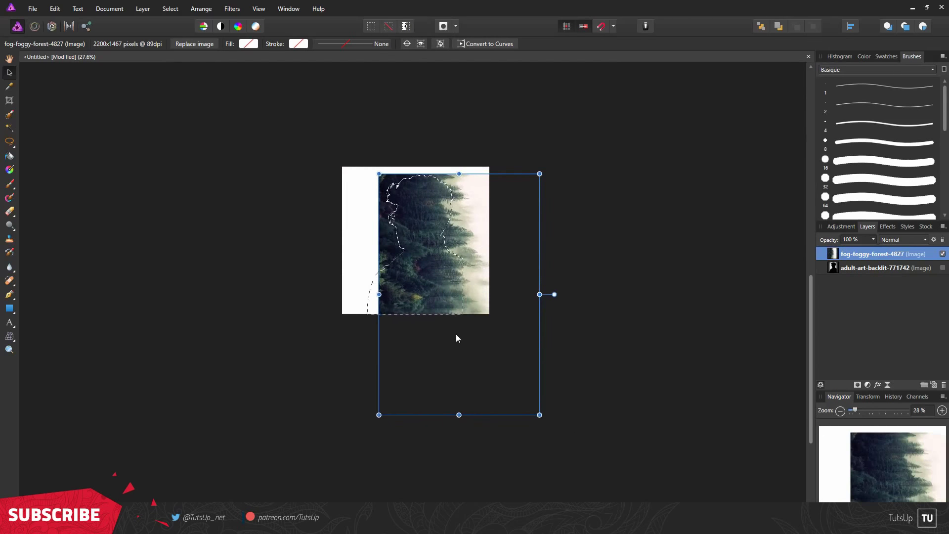
{"action": "left_click_drag", "start_coordinate": [456, 333], "coordinate": [448, 333]}
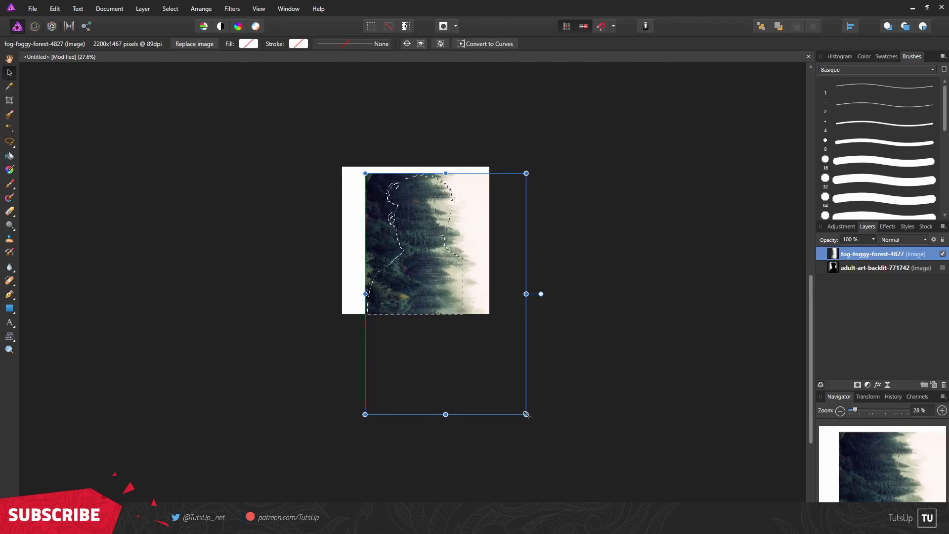
{"action": "left_click_drag", "start_coordinate": [526, 414], "coordinate": [526, 379]}
{"action": "scroll", "coordinate": [455, 272], "scroll_direction": "up", "scroll_amount": 1}
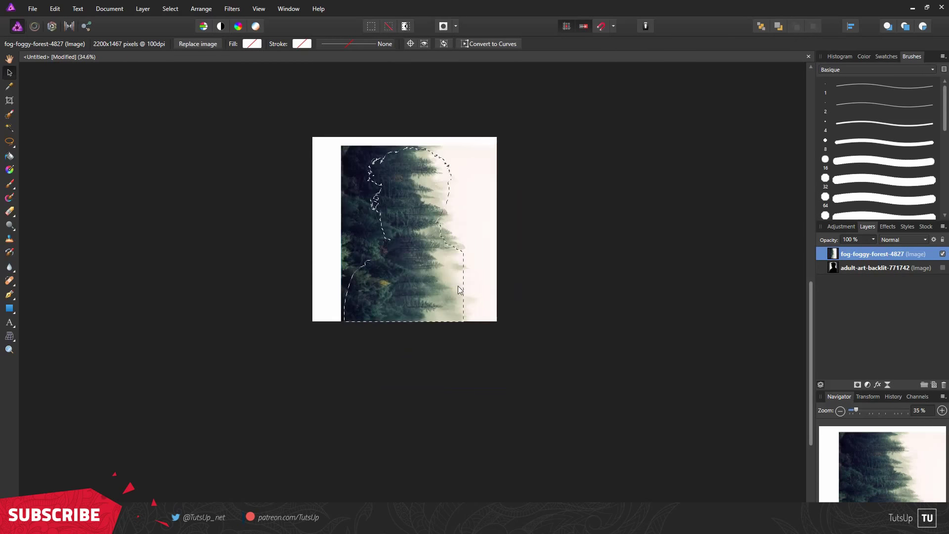
{"action": "scroll", "coordinate": [416, 281], "scroll_direction": "up", "scroll_amount": 1}
{"action": "left_click_drag", "start_coordinate": [410, 272], "coordinate": [405, 272]}
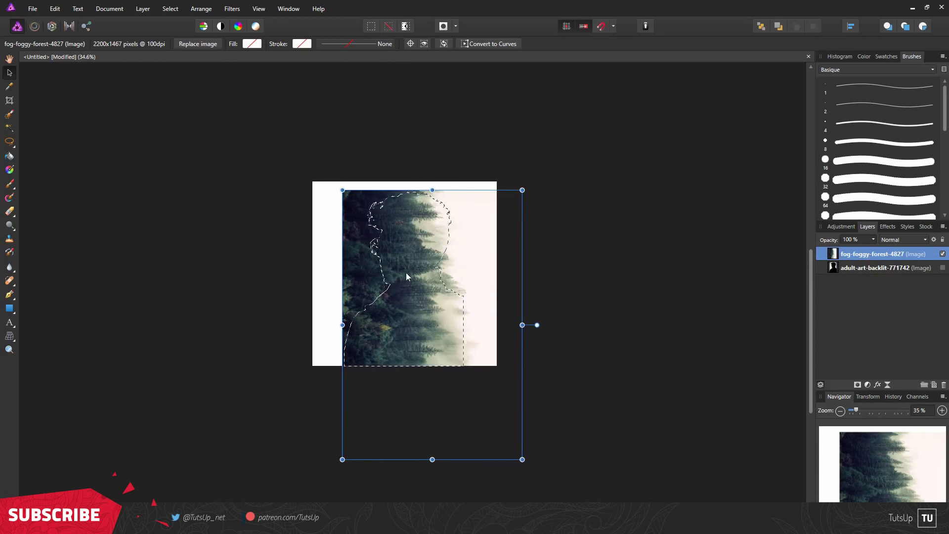
{"action": "left_click_drag", "start_coordinate": [523, 187], "coordinate": [546, 168]}
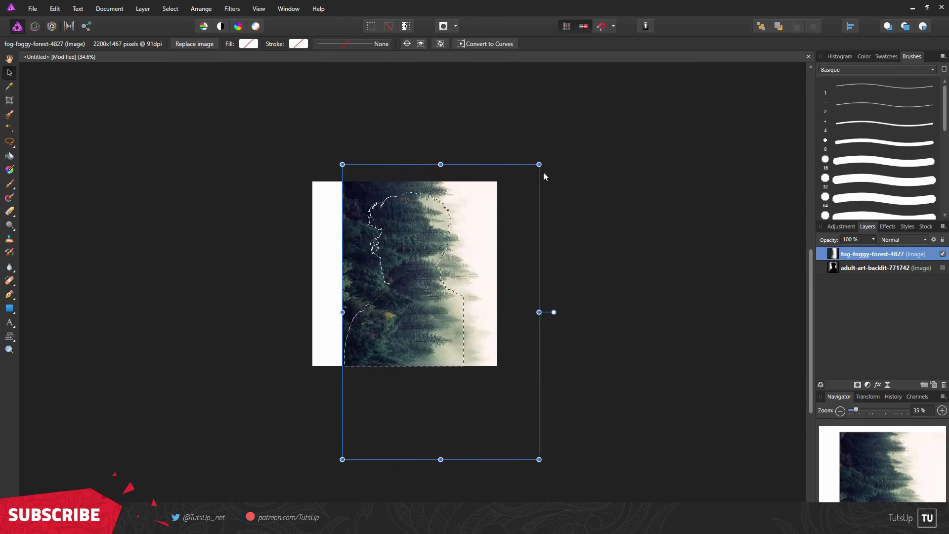
{"action": "left_click_drag", "start_coordinate": [388, 307], "coordinate": [390, 319]}
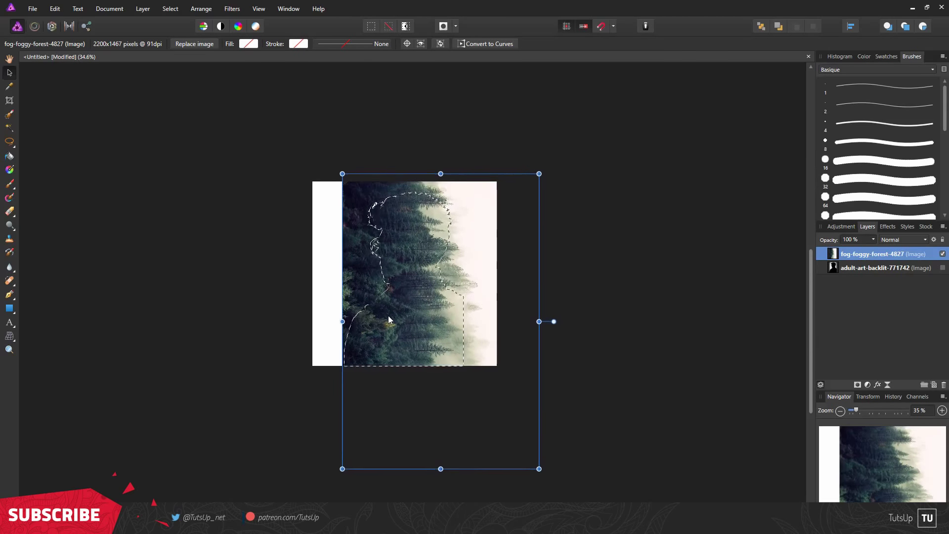
{"action": "scroll", "coordinate": [426, 293], "scroll_direction": "up", "scroll_amount": 3}
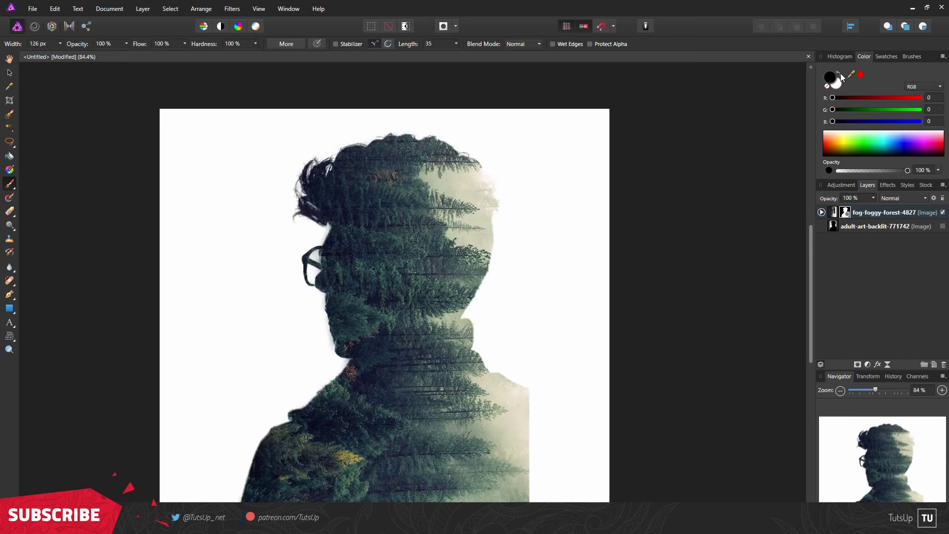
- With white and a softened brush, reveal foggy forest along the silhouette's right side
{"action": "left_click", "coordinate": [840, 74]}
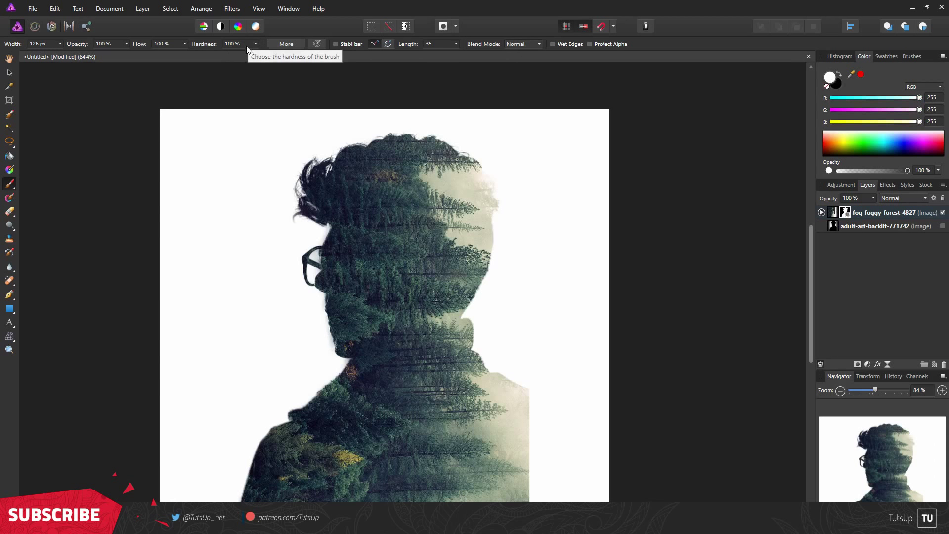
{"action": "left_click", "coordinate": [265, 106]}
{"action": "left_click", "coordinate": [256, 43]}
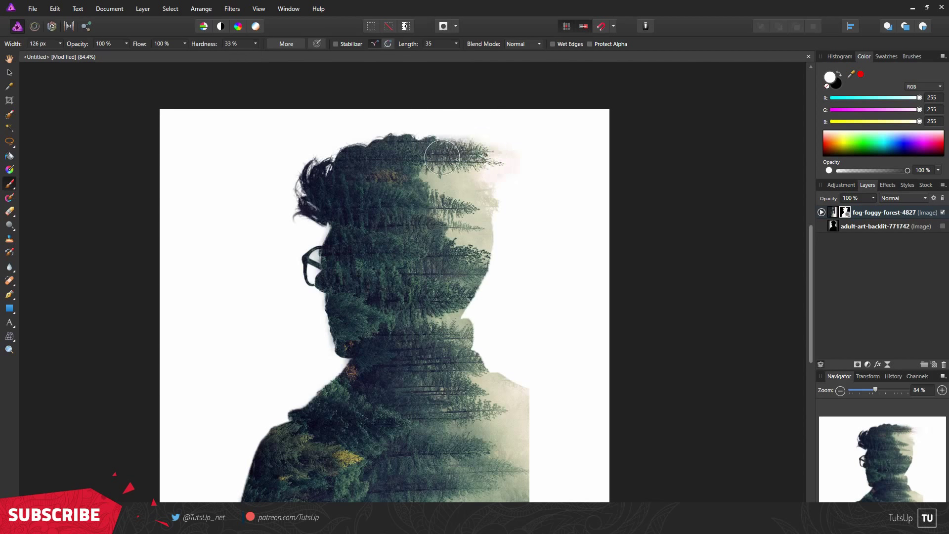
{"action": "left_click_drag", "start_coordinate": [511, 160], "coordinate": [492, 446]}
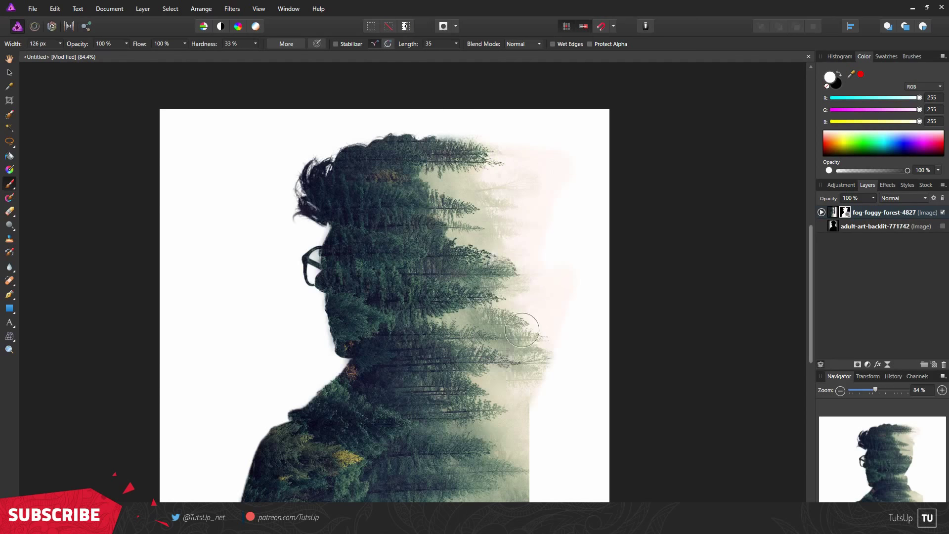
{"action": "scroll", "coordinate": [522, 329], "scroll_direction": "down", "scroll_amount": 3}
- Paint more forest into the lower right and at the head's top, removing faint mist
{"action": "mouse_move", "coordinate": [526, 312]}
{"action": "left_mouse_down"}
{"action": "mouse_move", "coordinate": [534, 345]}
{"action": "mouse_move", "coordinate": [523, 456]}
{"action": "mouse_move", "coordinate": [555, 416]}
{"action": "left_mouse_up"}
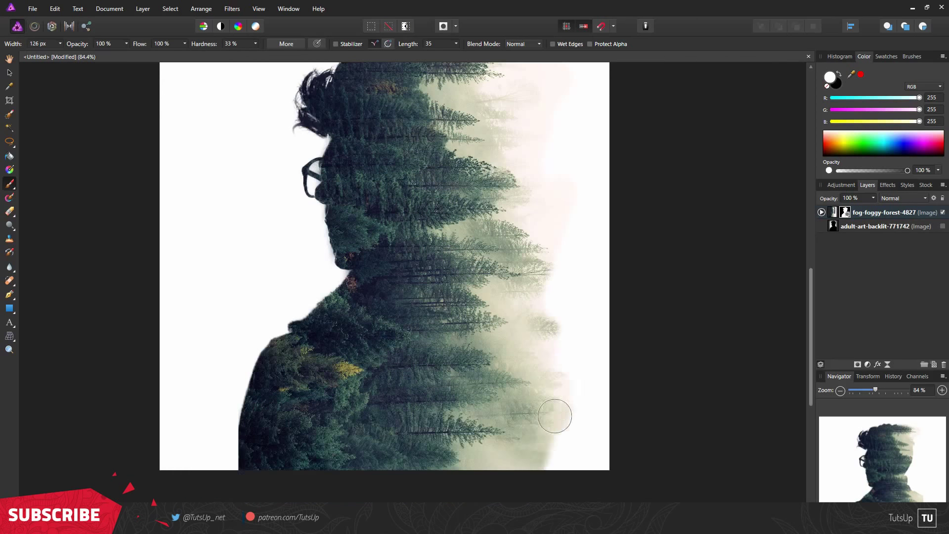
{"action": "left_click_drag", "start_coordinate": [550, 487], "coordinate": [555, 362]}
{"action": "scroll", "coordinate": [574, 286], "scroll_direction": "up", "scroll_amount": 3}
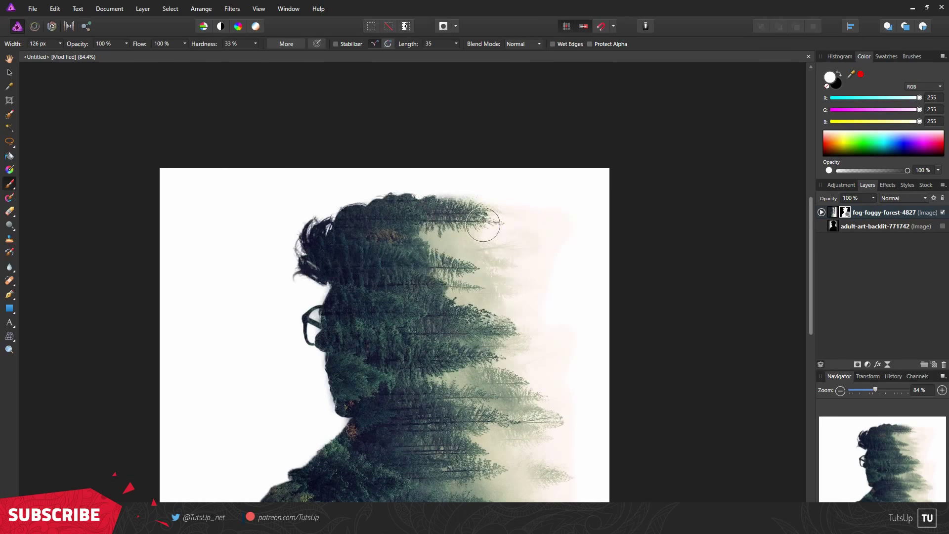
{"action": "left_click_drag", "start_coordinate": [483, 225], "coordinate": [432, 211]}
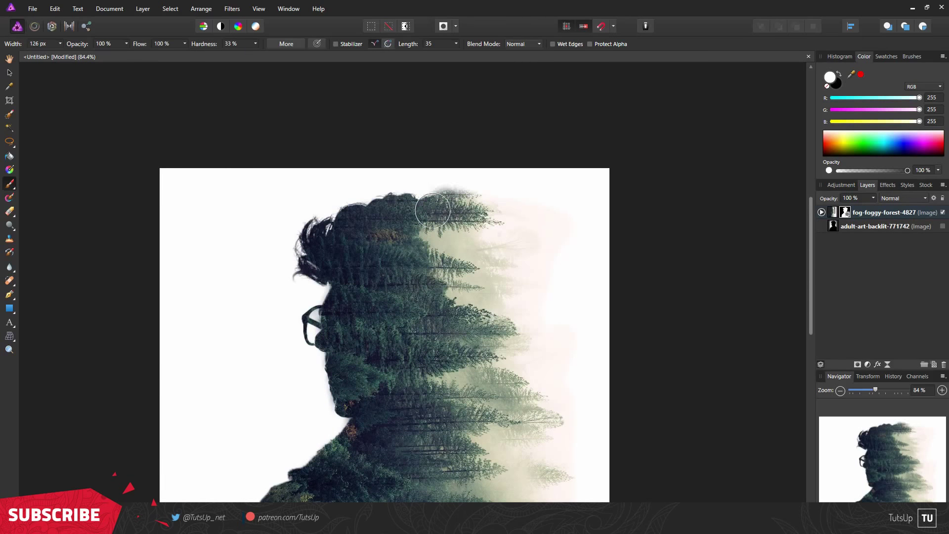
{"action": "key", "text": "ctrl+z"}
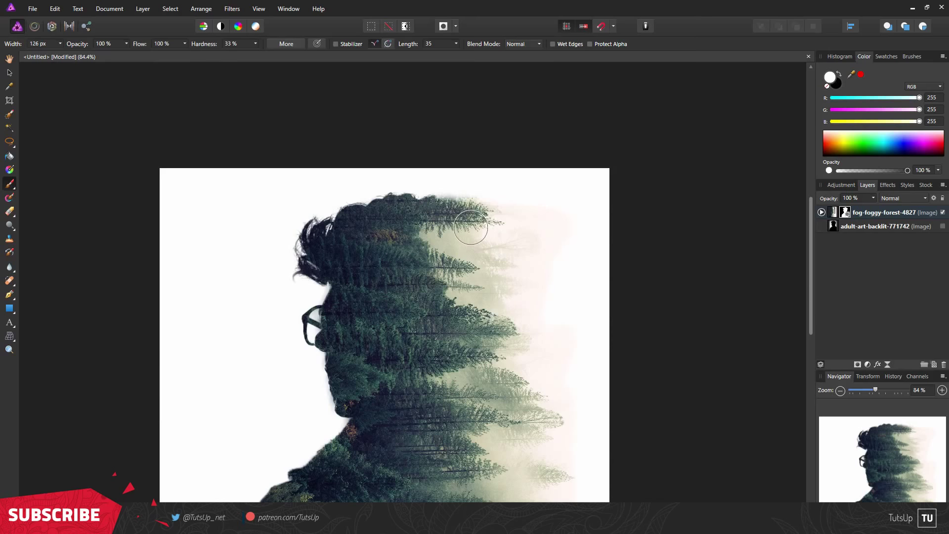
{"action": "scroll", "coordinate": [470, 228], "scroll_direction": "up", "scroll_amount": 1}
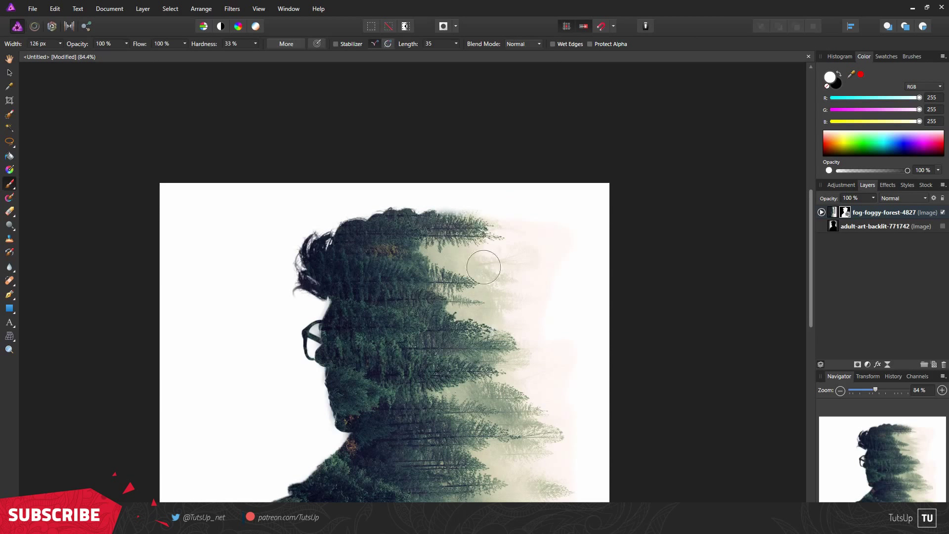
- Roughen the foggy tree tops with a Frankentoon Texturizer - B texture brush
{"action": "left_click", "coordinate": [914, 57]}
{"action": "left_click", "coordinate": [864, 230]}
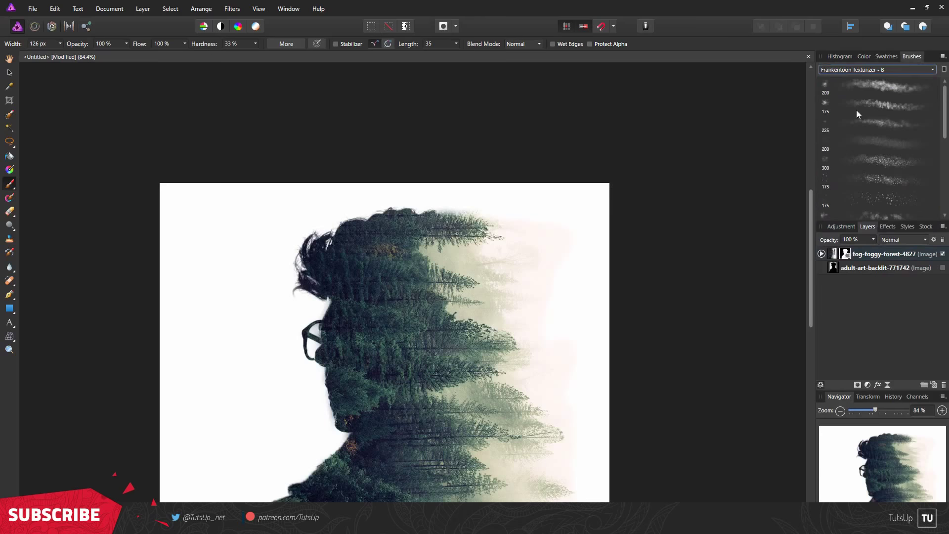
{"action": "mouse_move", "coordinate": [445, 240]}
{"action": "left_mouse_down"}
{"action": "mouse_move", "coordinate": [475, 205]}
{"action": "mouse_move", "coordinate": [468, 218]}
{"action": "left_mouse_up"}
{"action": "left_click", "coordinate": [875, 89]}
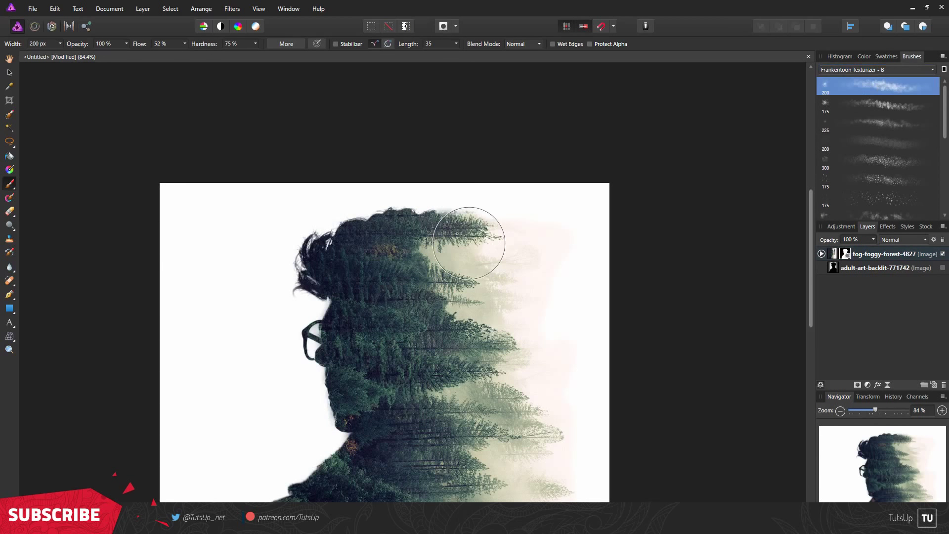
{"action": "scroll", "coordinate": [465, 241], "scroll_direction": "up", "scroll_amount": 5}
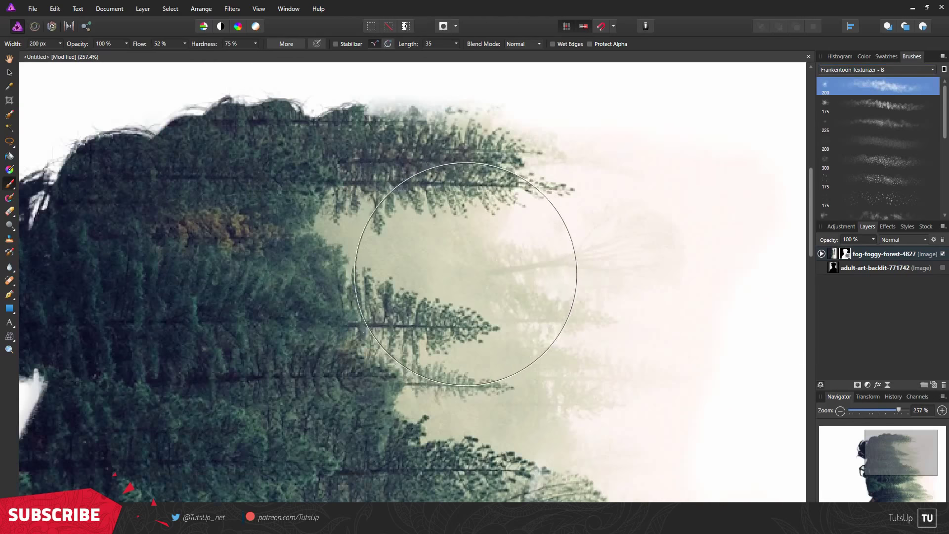
{"action": "mouse_move", "coordinate": [419, 279]}
{"action": "left_mouse_down"}
{"action": "mouse_move", "coordinate": [434, 250]}
{"action": "mouse_move", "coordinate": [476, 265]}
{"action": "mouse_move", "coordinate": [441, 277]}
{"action": "left_mouse_up"}
- Try the 300 px texture brush, then return to the 200 px one
{"action": "scroll", "coordinate": [536, 314], "scroll_direction": "down", "scroll_amount": 5}
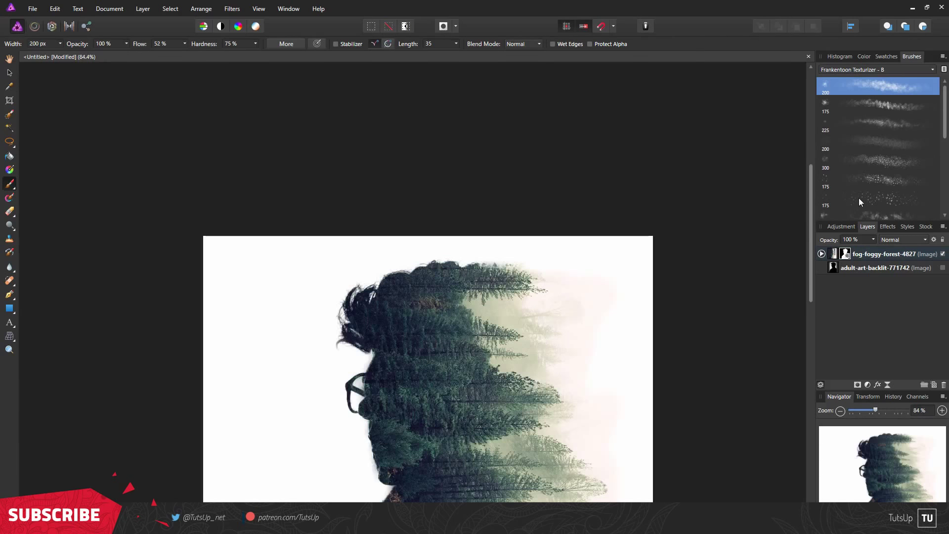
{"action": "left_click", "coordinate": [875, 161]}
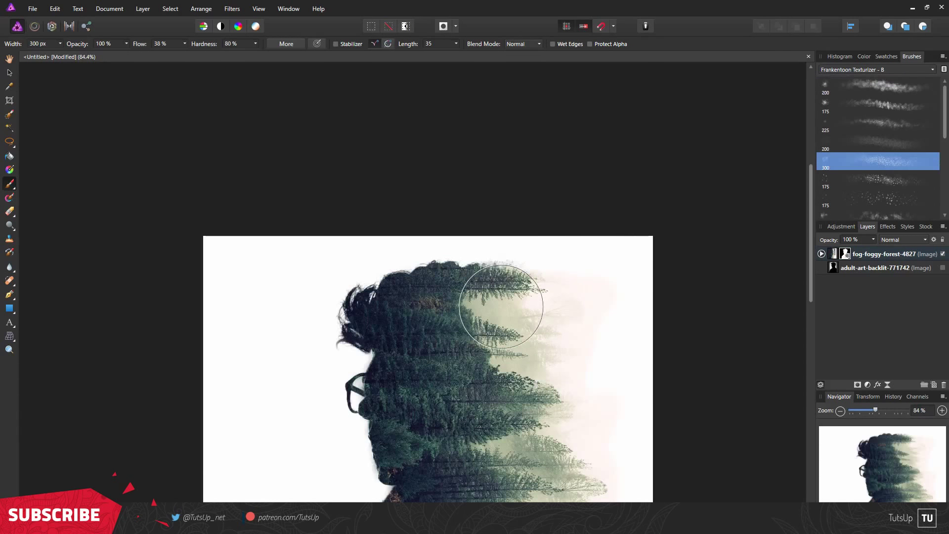
{"action": "scroll", "coordinate": [603, 369], "scroll_direction": "down", "scroll_amount": 4}
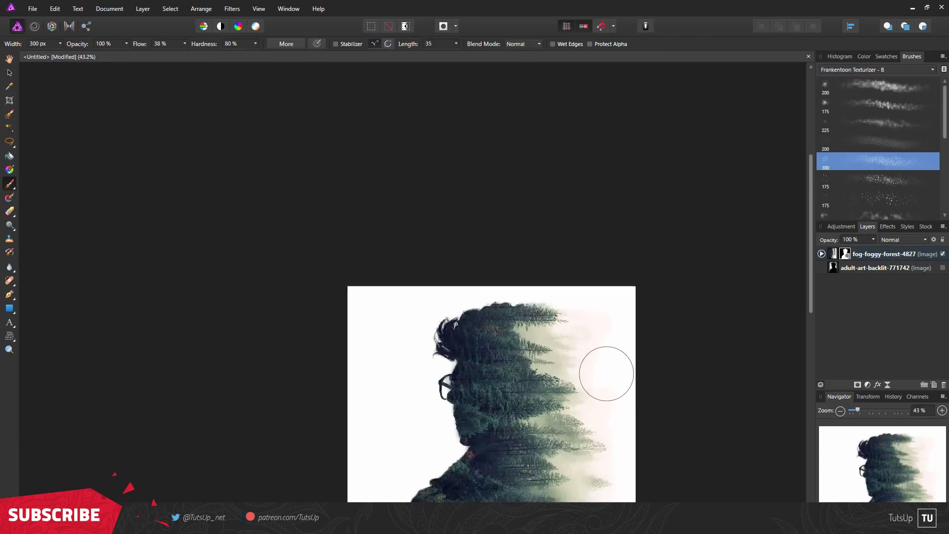
{"action": "scroll", "coordinate": [542, 329], "scroll_direction": "up", "scroll_amount": 2}
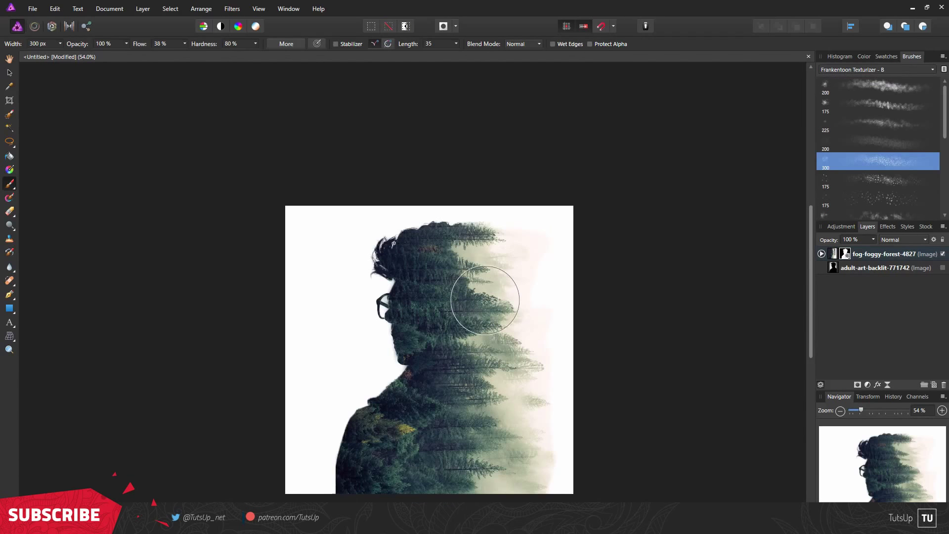
{"action": "left_click", "coordinate": [863, 87]}
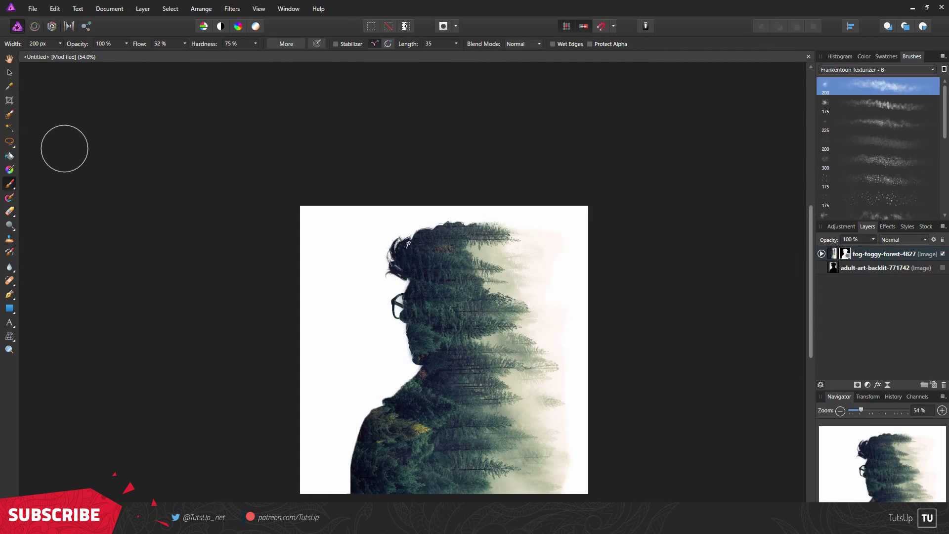
- Nudge the forest layer slightly left with the Move Tool, then deselect it
{"action": "left_click", "coordinate": [861, 59]}
{"action": "left_click", "coordinate": [876, 211]}
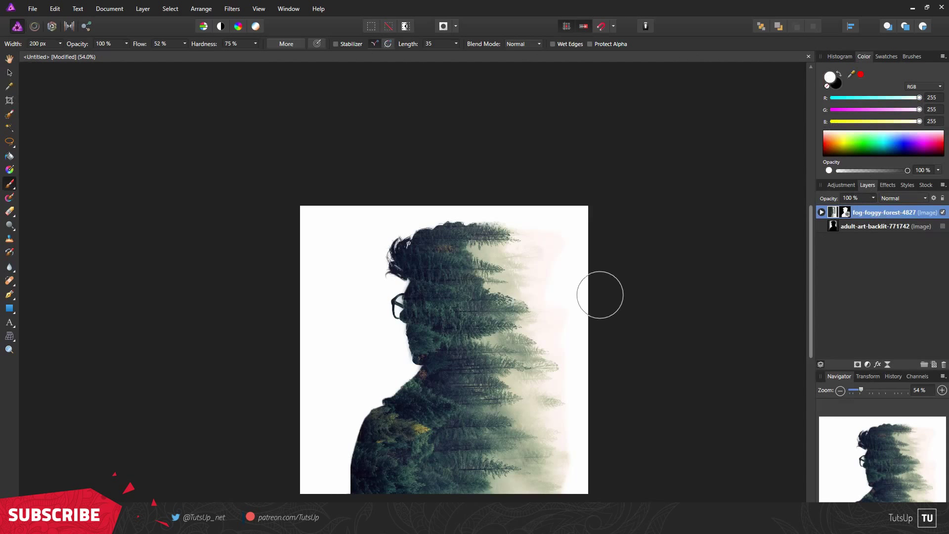
{"action": "left_click", "coordinate": [8, 72]}
{"action": "left_click_drag", "start_coordinate": [479, 374], "coordinate": [460, 376]}
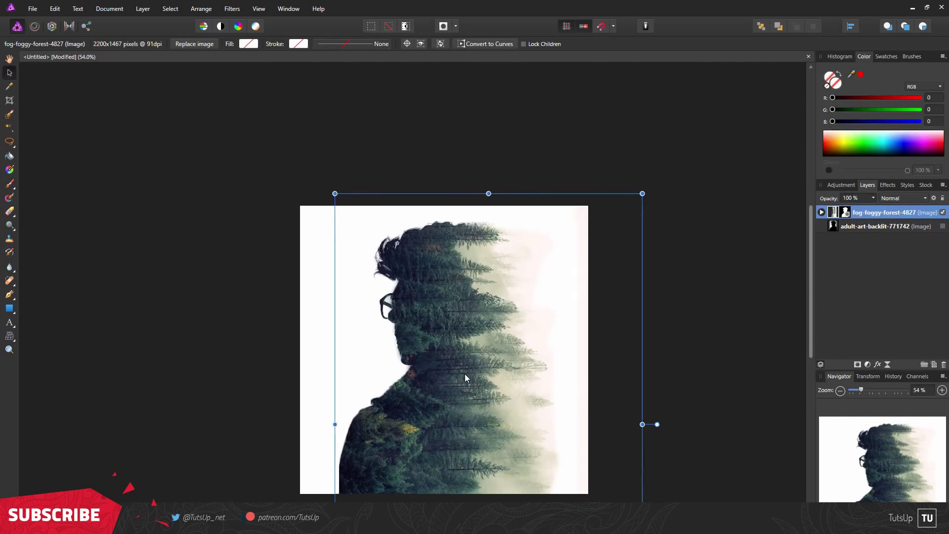
{"action": "left_click", "coordinate": [225, 377]}
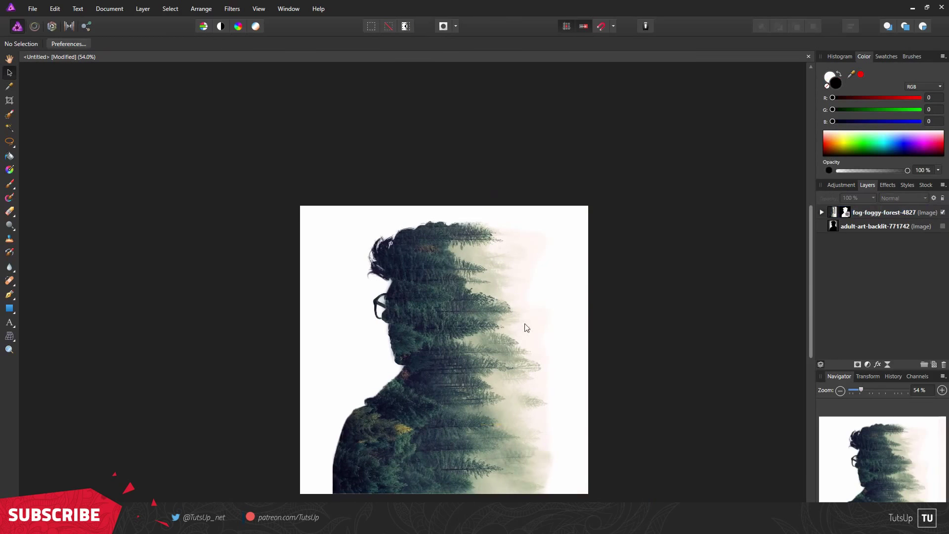
- Make black the painting colour, choose the first texture brush, and reselect the forest layer
{"action": "left_click", "coordinate": [839, 74]}
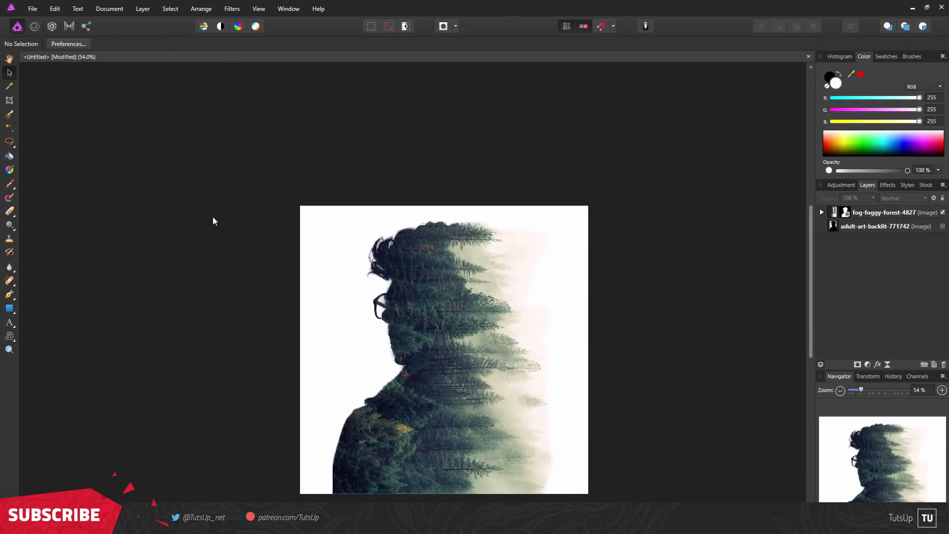
{"action": "left_click", "coordinate": [9, 185]}
{"action": "left_click", "coordinate": [912, 57]}
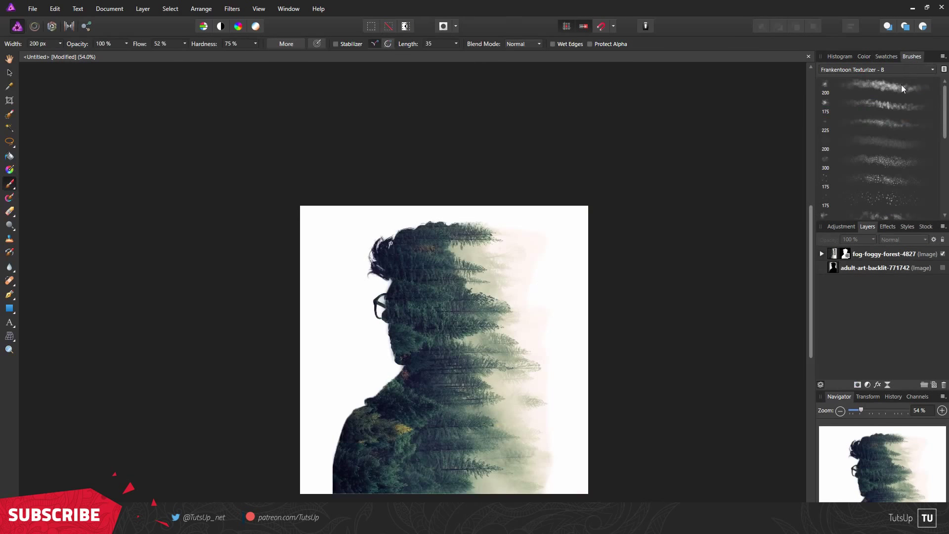
{"action": "left_click", "coordinate": [878, 88]}
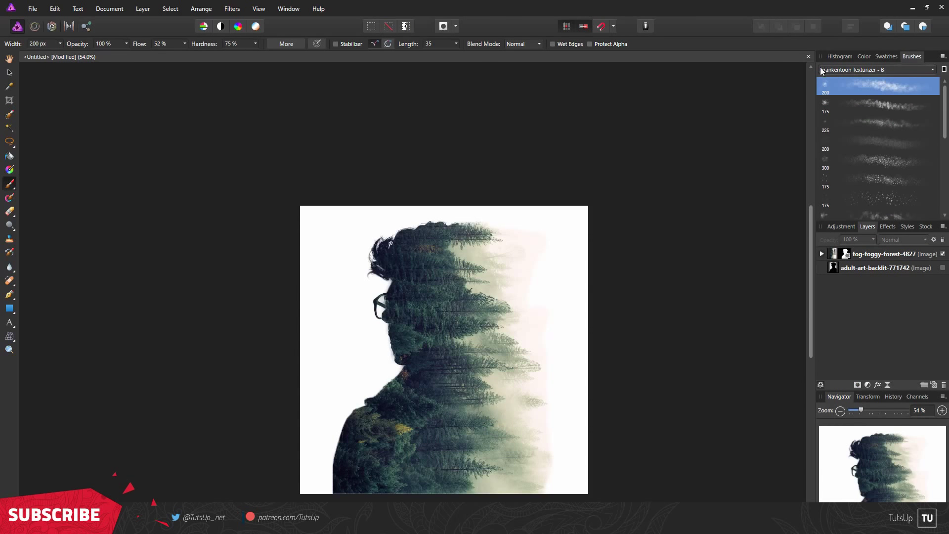
{"action": "left_click", "coordinate": [838, 57]}
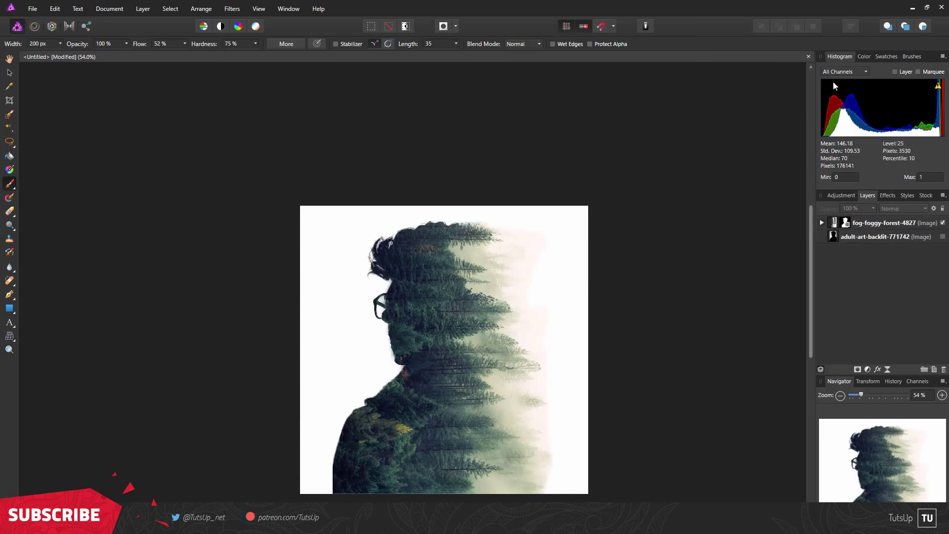
{"action": "left_click", "coordinate": [862, 56]}
{"action": "left_click", "coordinate": [864, 212]}
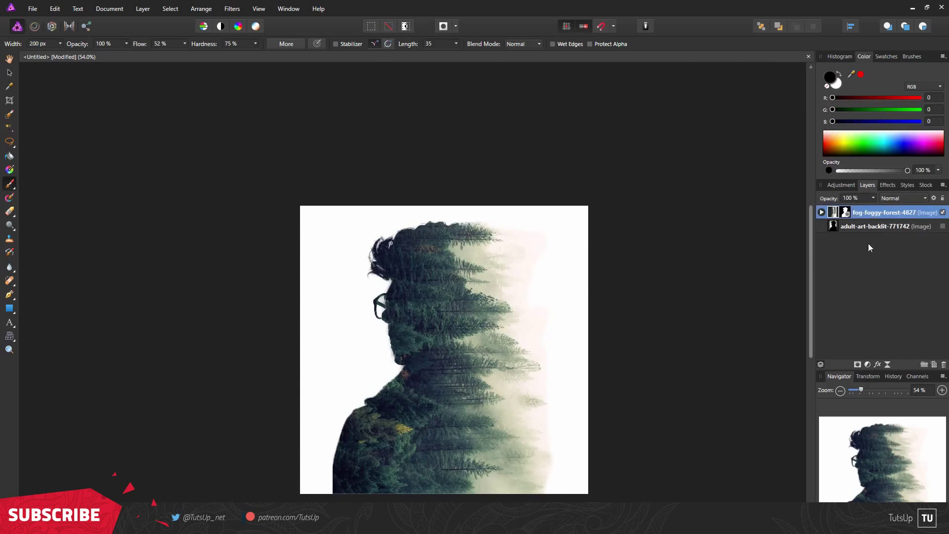
- Add a new pixel layer and spatter black grunge over the top-right corner and top edge
{"action": "left_click", "coordinate": [934, 364]}
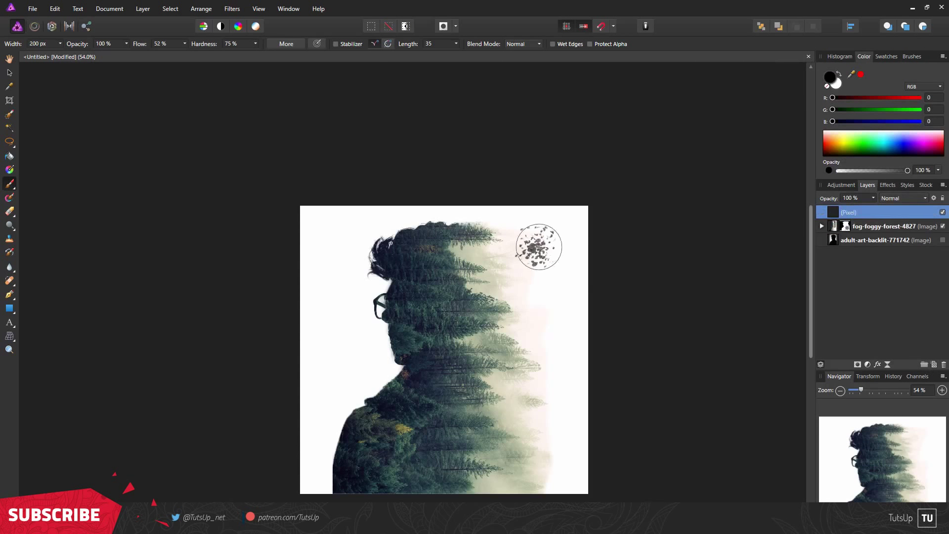
{"action": "left_click_drag", "start_coordinate": [557, 243], "coordinate": [573, 225]}
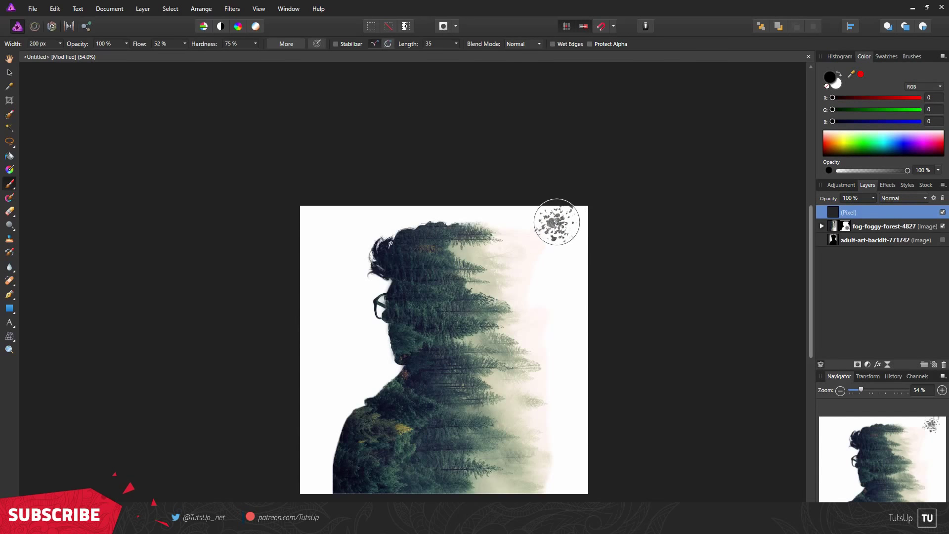
{"action": "key", "text": "ctrl+z"}
{"action": "left_click", "coordinate": [910, 56]}
{"action": "mouse_move", "coordinate": [563, 232]}
{"action": "left_mouse_down"}
{"action": "mouse_move", "coordinate": [589, 217]}
{"action": "mouse_move", "coordinate": [585, 343]}
{"action": "mouse_move", "coordinate": [598, 445]}
{"action": "mouse_move", "coordinate": [585, 498]}
{"action": "left_mouse_up"}
{"action": "mouse_move", "coordinate": [477, 198]}
{"action": "left_mouse_down"}
{"action": "mouse_move", "coordinate": [402, 201]}
{"action": "mouse_move", "coordinate": [313, 233]}
{"action": "mouse_move", "coordinate": [293, 272]}
{"action": "mouse_move", "coordinate": [322, 276]}
{"action": "mouse_move", "coordinate": [298, 499]}
{"action": "mouse_move", "coordinate": [308, 382]}
{"action": "left_mouse_up"}
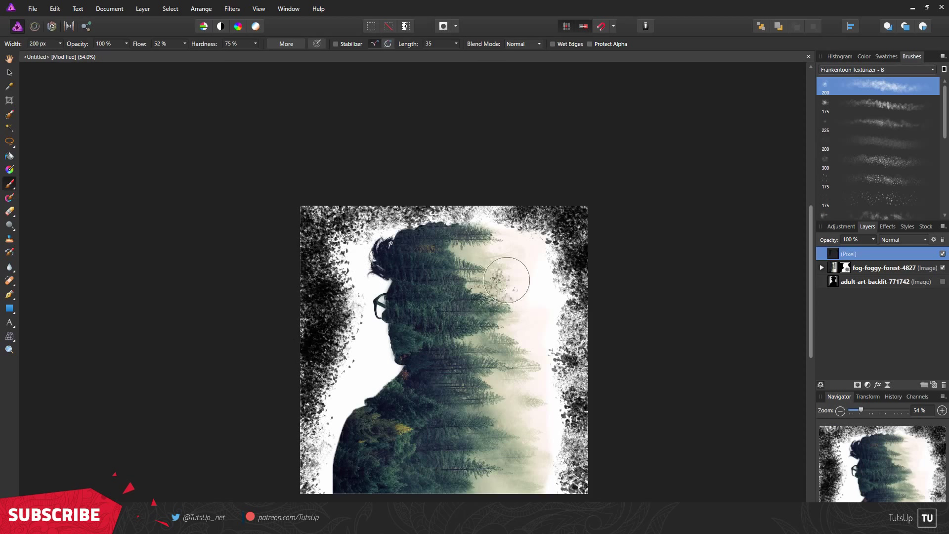
- Add grunge down the right and left edges and lower the layer opacity to 14%
{"action": "left_click_drag", "start_coordinate": [553, 262], "coordinate": [564, 301]}
{"action": "mouse_move", "coordinate": [314, 243]}
{"action": "left_mouse_down"}
{"action": "mouse_move", "coordinate": [346, 337]}
{"action": "mouse_move", "coordinate": [260, 452]}
{"action": "left_mouse_up"}
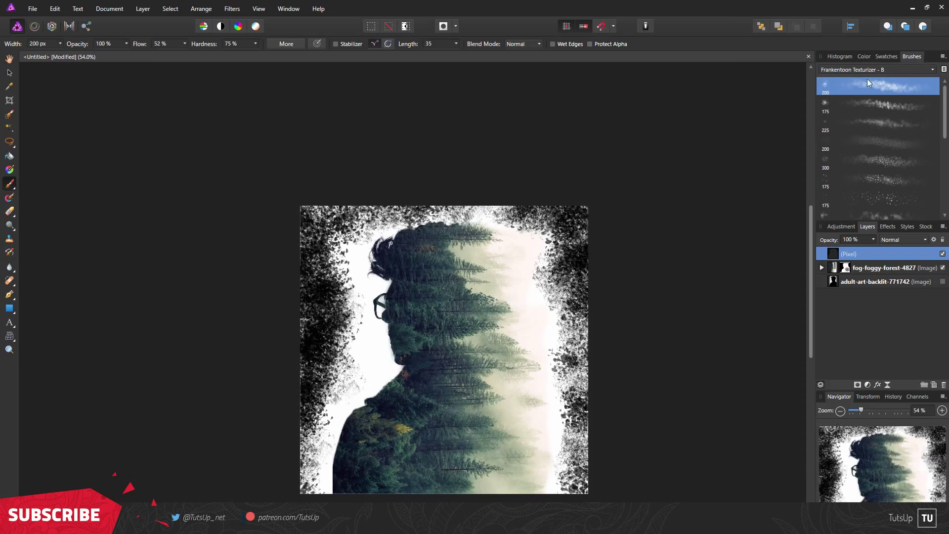
{"action": "left_click_drag", "start_coordinate": [873, 239], "coordinate": [815, 262]}
- Bring the grunge Pixel layer's opacity down to 14% for a faint grey frame
{"action": "scroll", "coordinate": [467, 298], "scroll_direction": "up", "scroll_amount": 1}
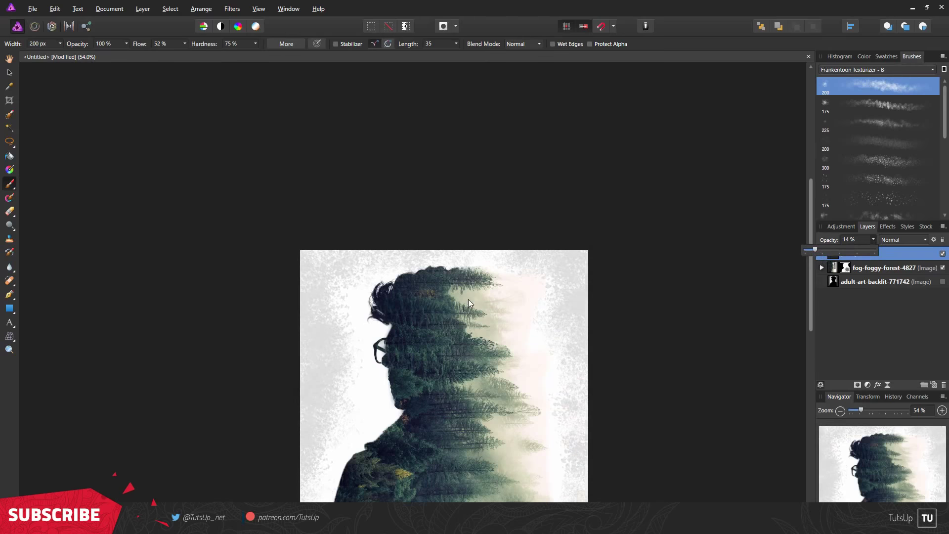
{"action": "scroll", "coordinate": [468, 299], "scroll_direction": "up", "scroll_amount": 5}
{"action": "scroll", "coordinate": [470, 294], "scroll_direction": "down", "scroll_amount": 3}
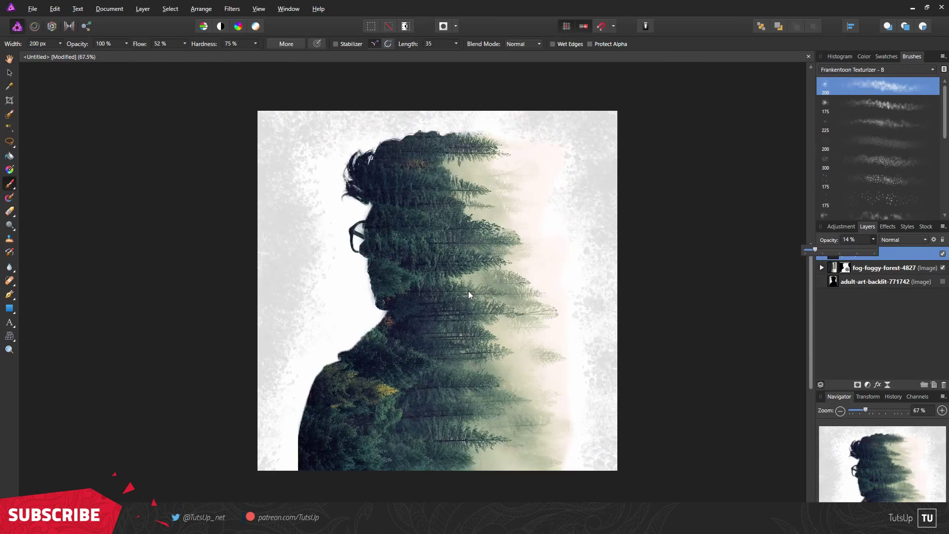